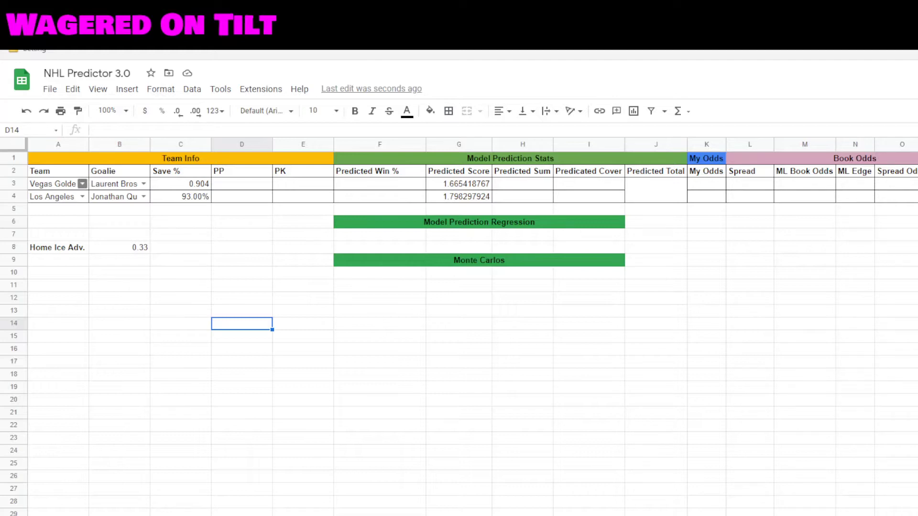
pyautogui.click(56, 187)
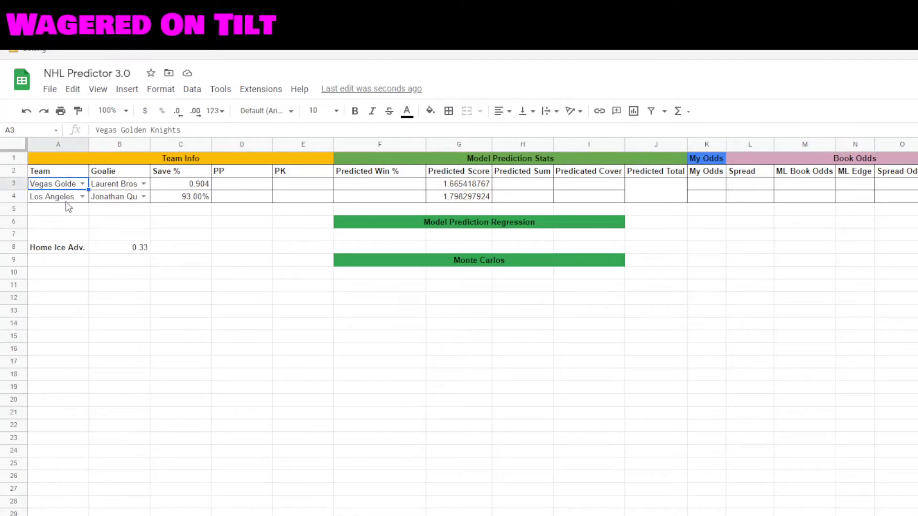
pyautogui.click(67, 201)
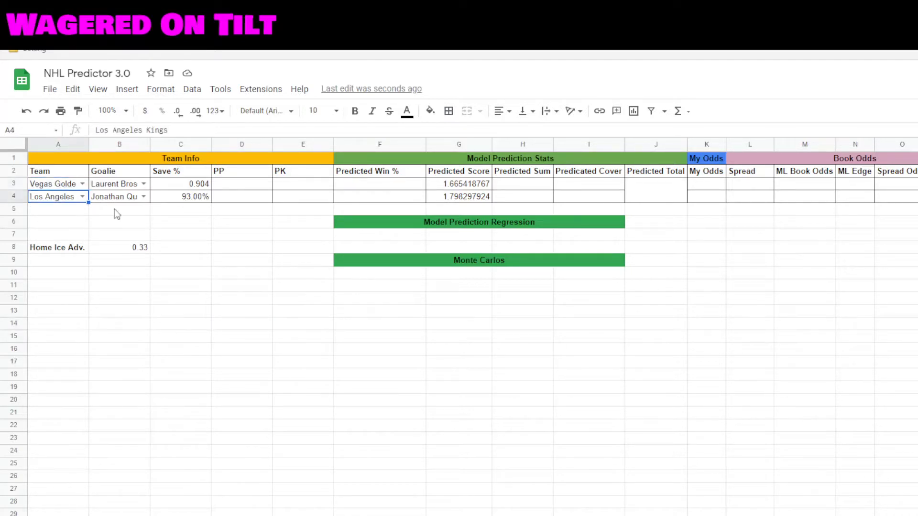
pyautogui.click(120, 187)
pyautogui.click(127, 201)
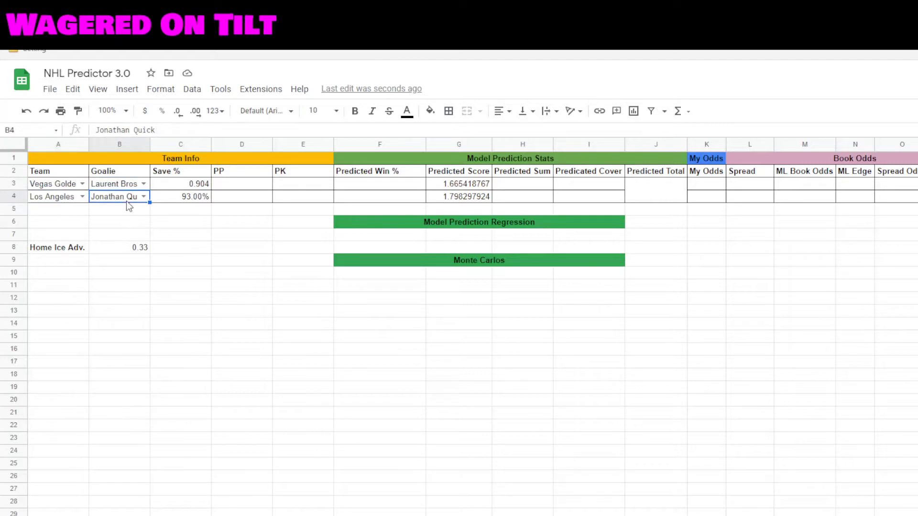
# - Format the Vegas goalie's Save % value in C3 as a percentage
pyautogui.click(191, 184)
pyautogui.click(161, 112)
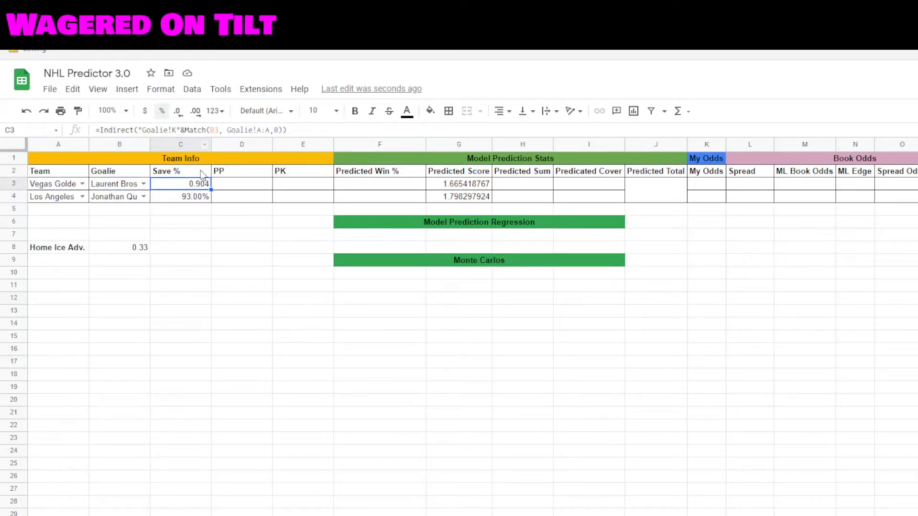
pyautogui.click(127, 185)
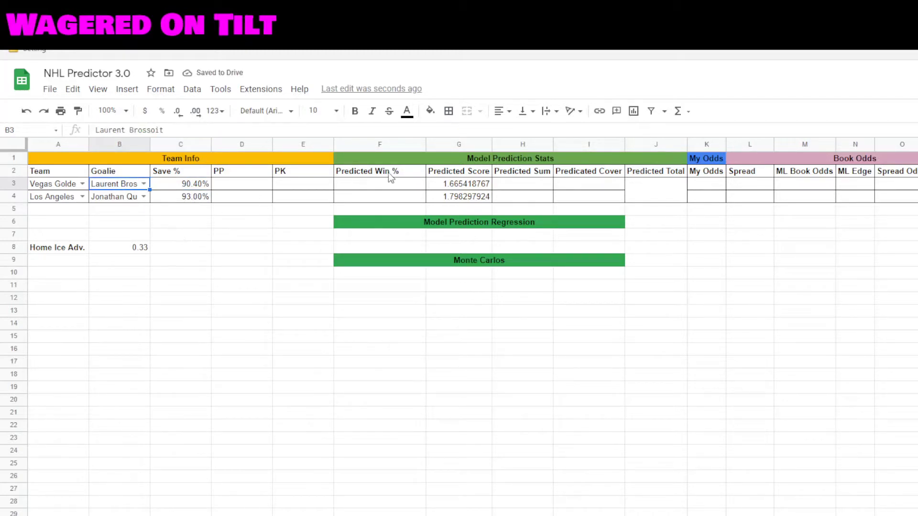
# - Examine the Vegas Predicted Score formula in G3, including both team lookups and the AwayHome!$T$71 multiplier
pyautogui.click(442, 186)
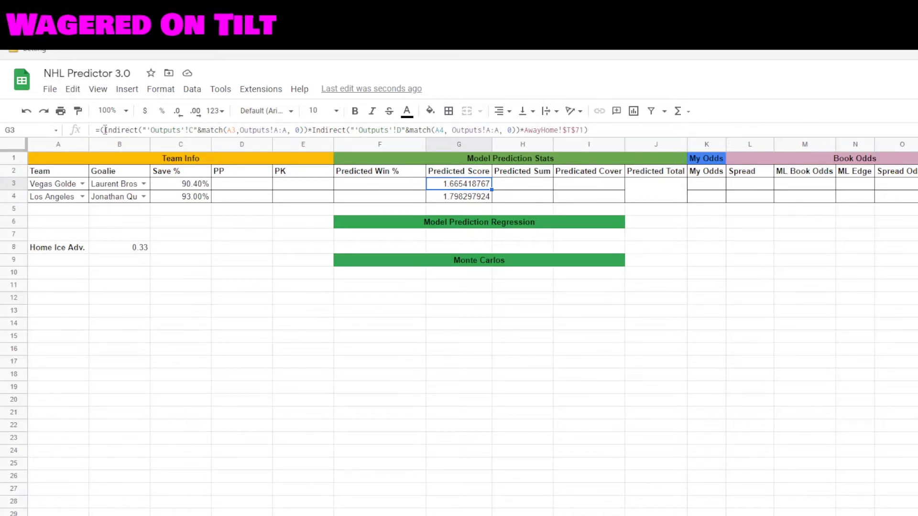
pyautogui.moveTo(104, 130); pyautogui.dragTo(234, 130)
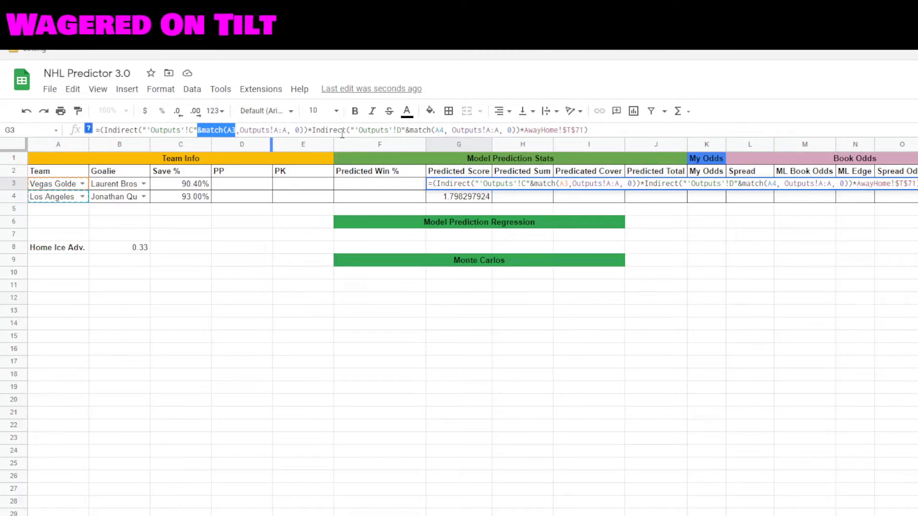
pyautogui.click(298, 129)
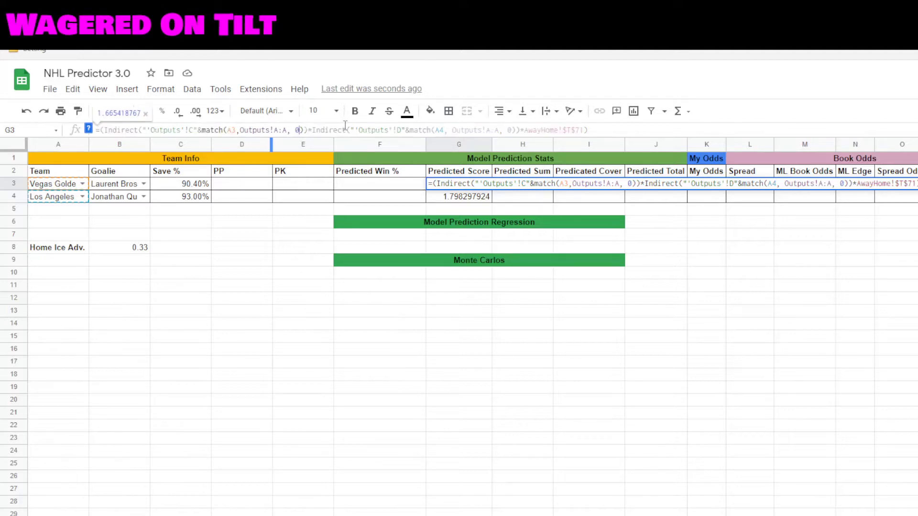
pyautogui.moveTo(311, 129); pyautogui.dragTo(520, 129)
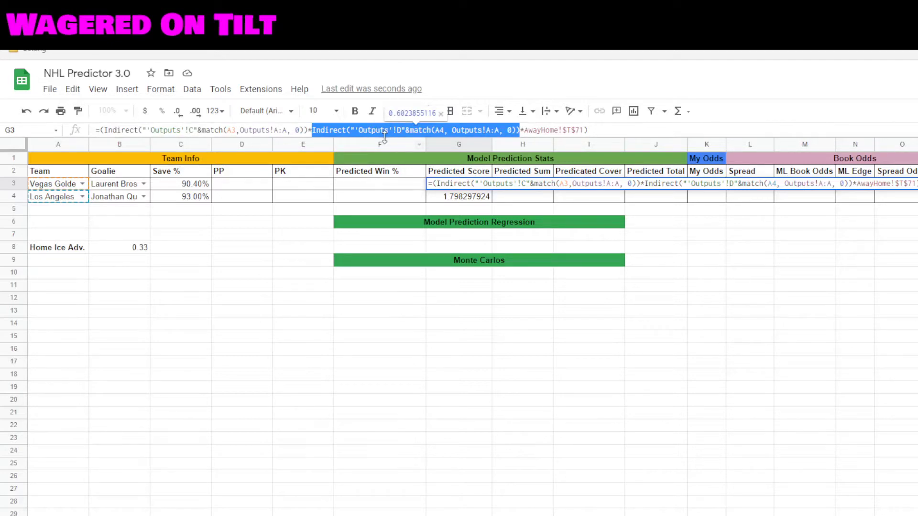
pyautogui.click(403, 130)
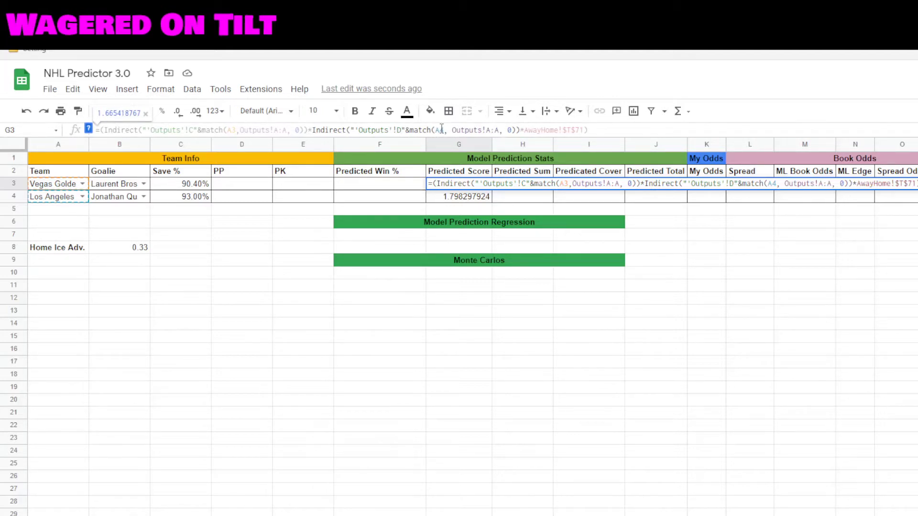
pyautogui.doubleClick(439, 130)
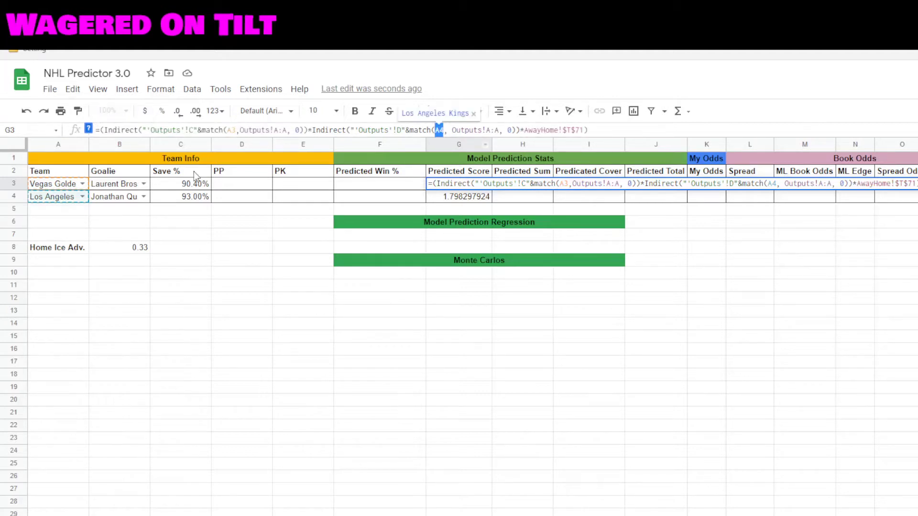
pyautogui.click(527, 130)
pyautogui.moveTo(521, 130); pyautogui.dragTo(584, 130)
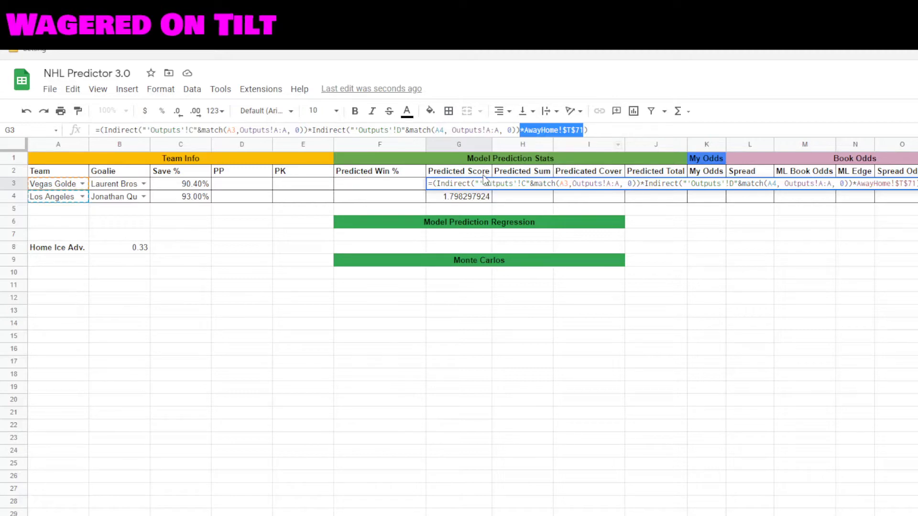
# - Examine the team references in the Los Angeles Predicted Score formula in G4
pyautogui.click(464, 197)
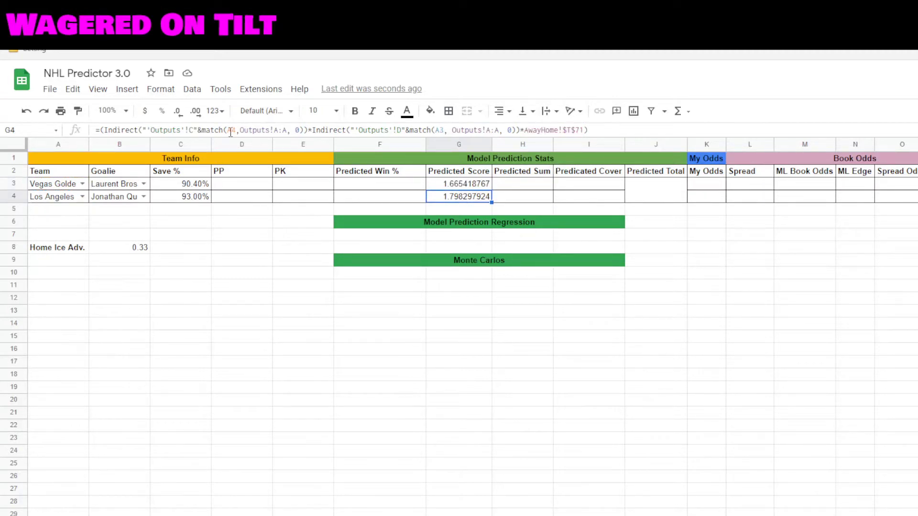
pyautogui.click(313, 130)
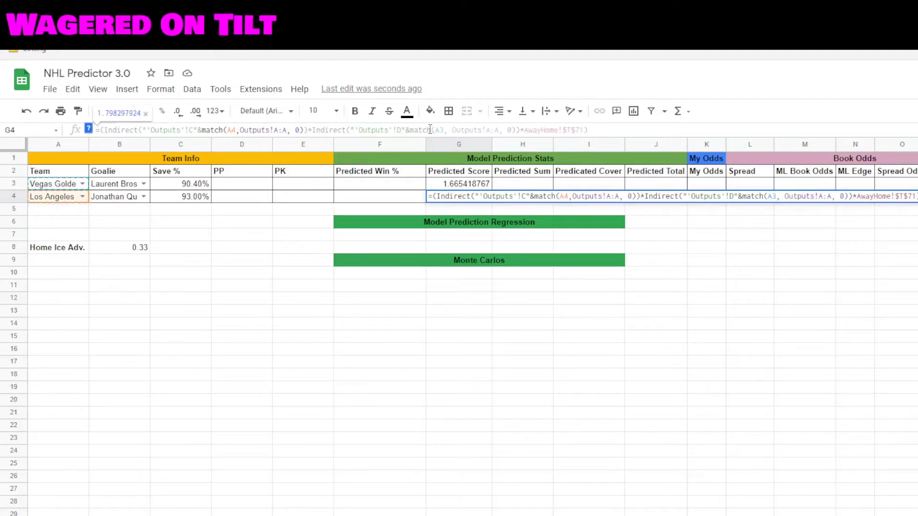
pyautogui.click(445, 129)
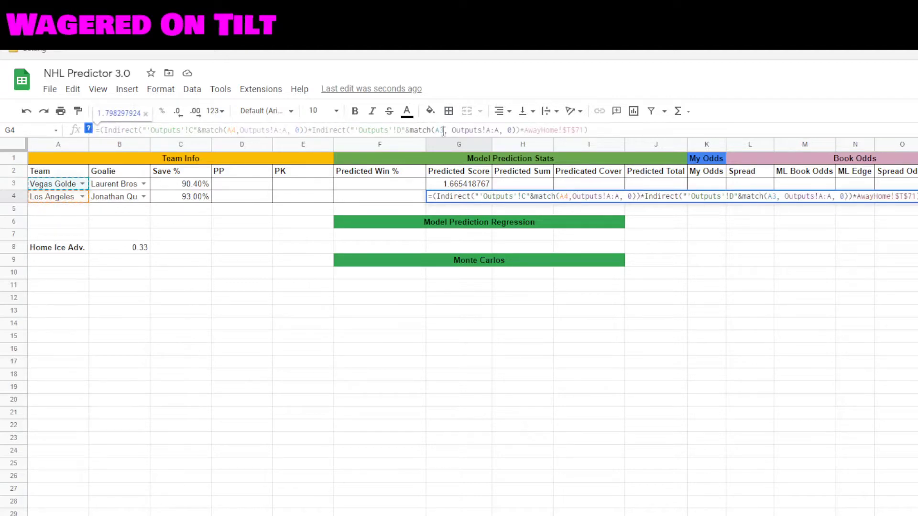
pyautogui.click(239, 130)
pyautogui.click(438, 130)
pyautogui.press('Return')
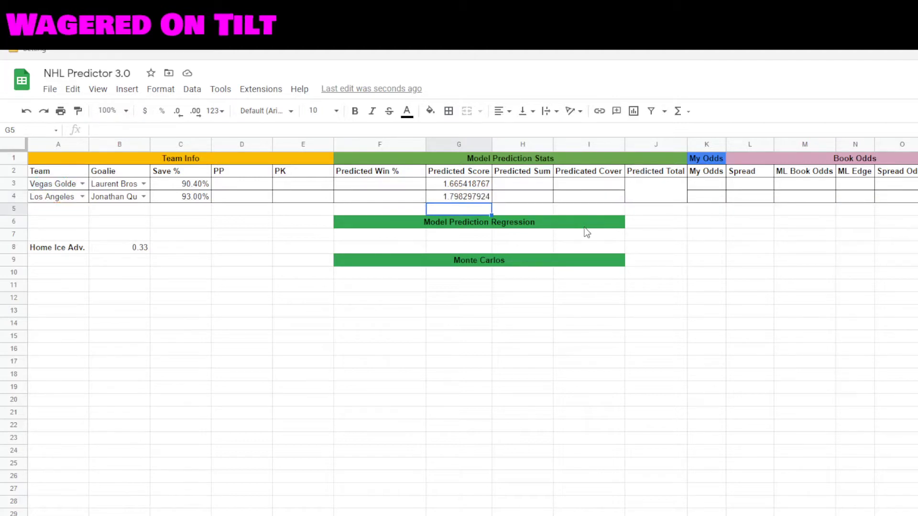
# - Start the Vegas PP formula in D3 with =Indirect("'Outputs'!F"&Match(A3, Outputs!A:A, 0))
pyautogui.click(474, 186)
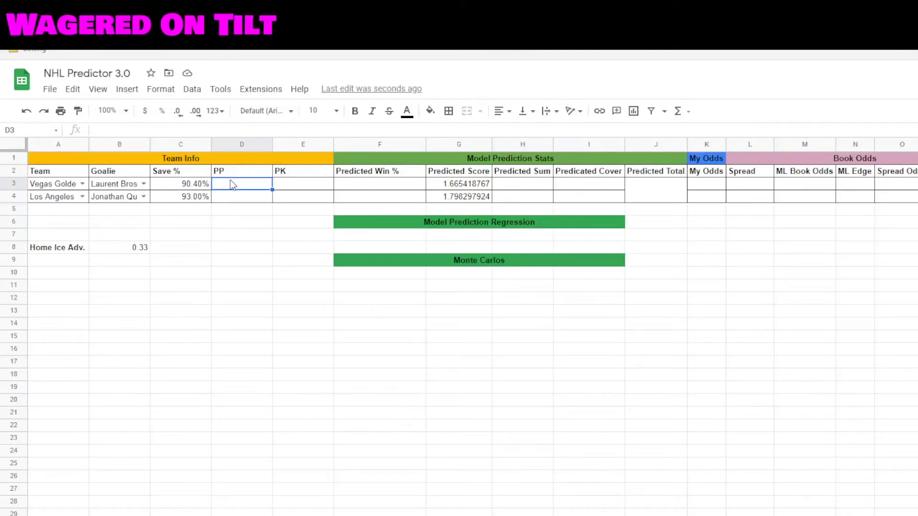
pyautogui.write('=Indirect("\'Outputs\'!F"&')
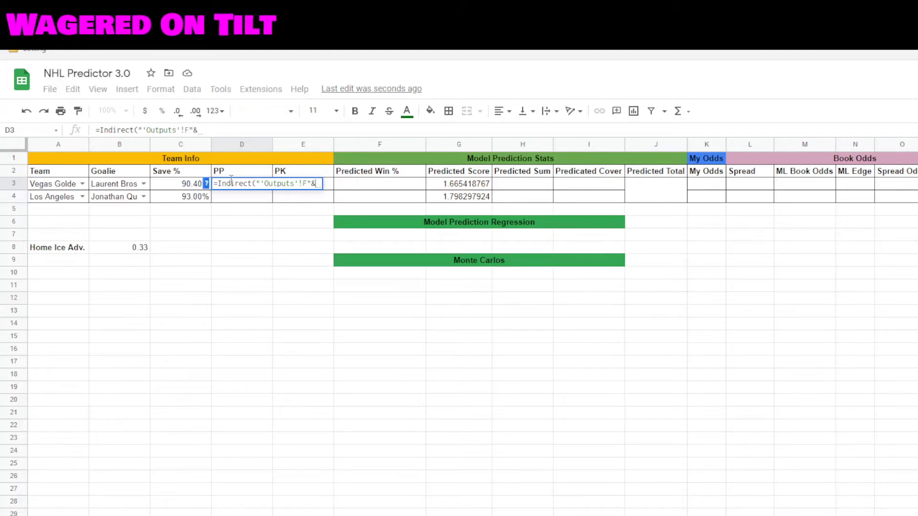
pyautogui.write('Match(A3')
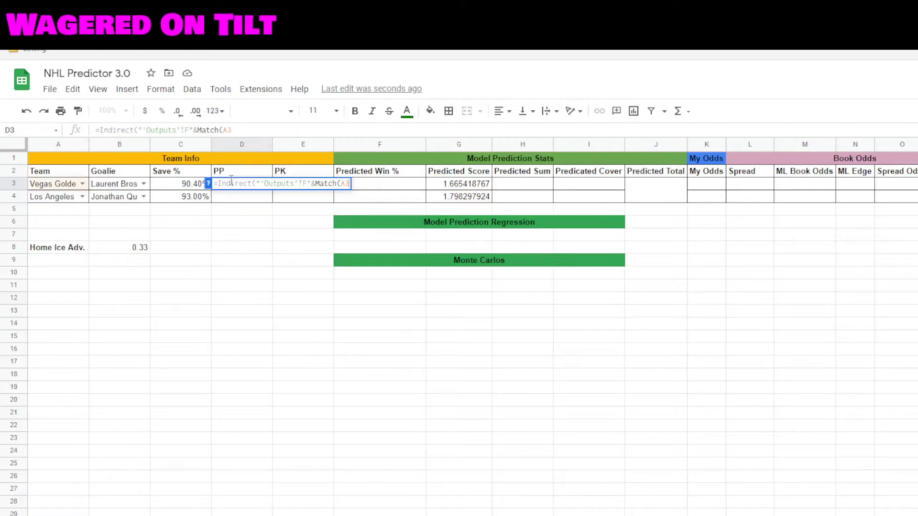
pyautogui.write(', Outputs!A:A')
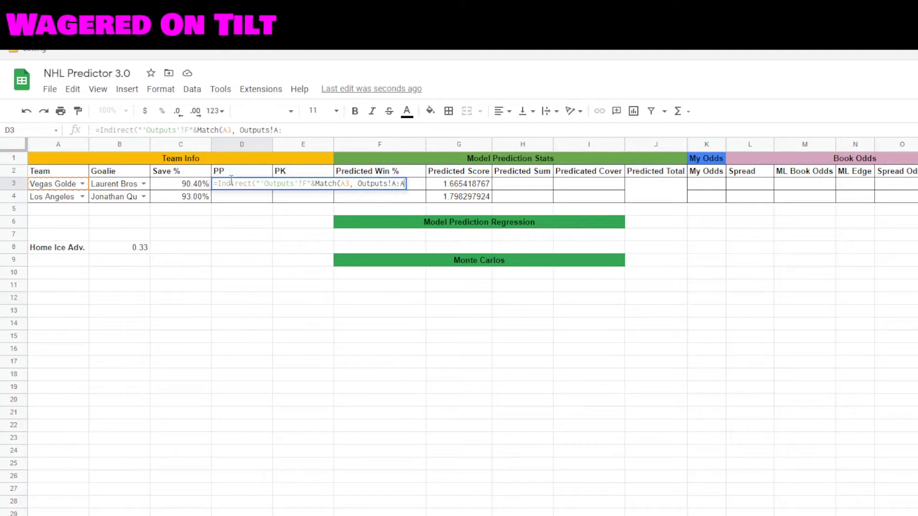
pyautogui.write(', 0))')
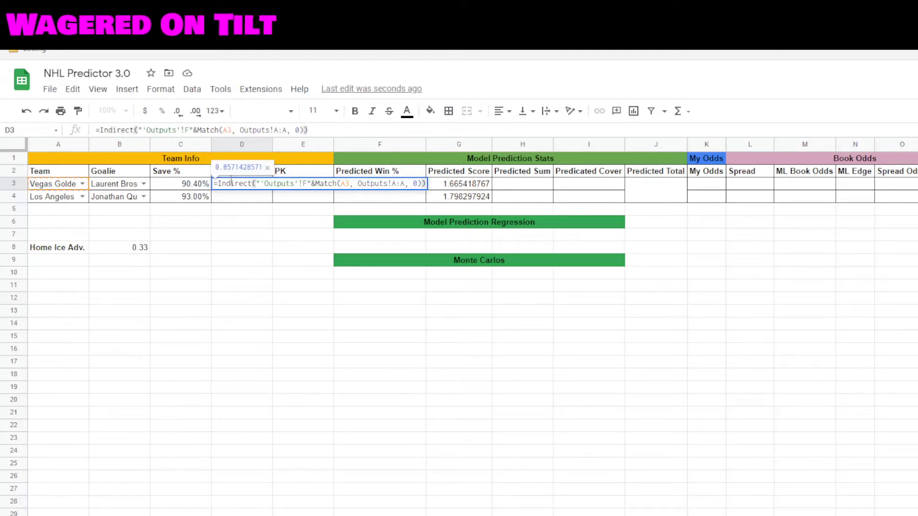
# - Extend the D3 formula by multiplying it by the opponent lookup Indirect("'Outputs'!H"&Match(A4, Outputs!A:A, 0))
pyautogui.write('*')
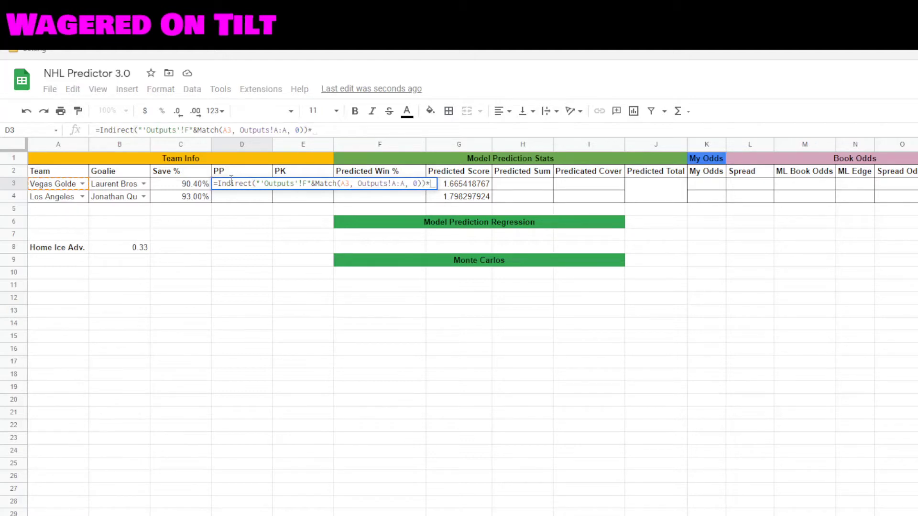
pyautogui.write('Indirect("\'Outputs\'!H')
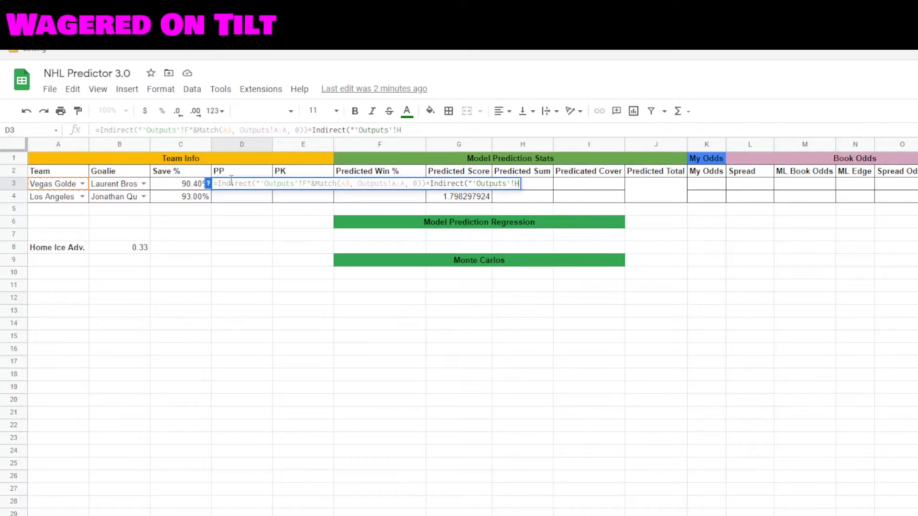
pyautogui.write('"&Match(')
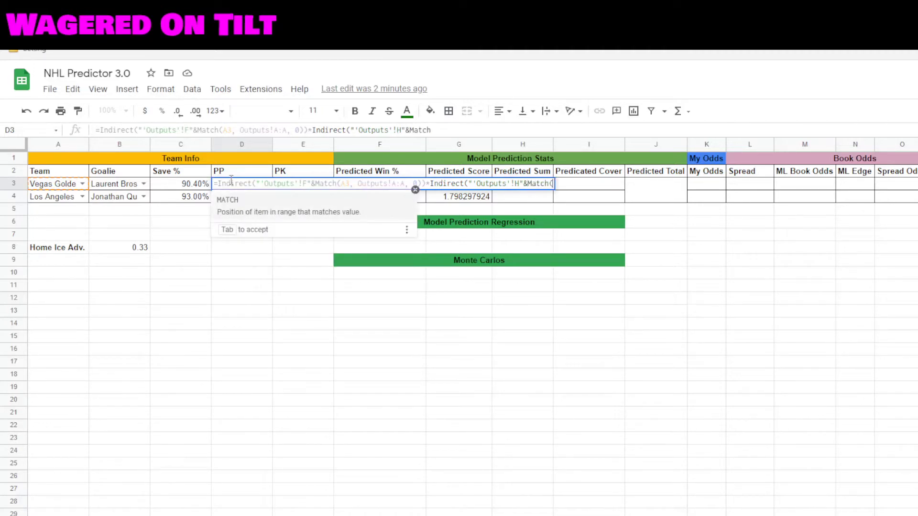
pyautogui.write('A')
pyautogui.write('4')
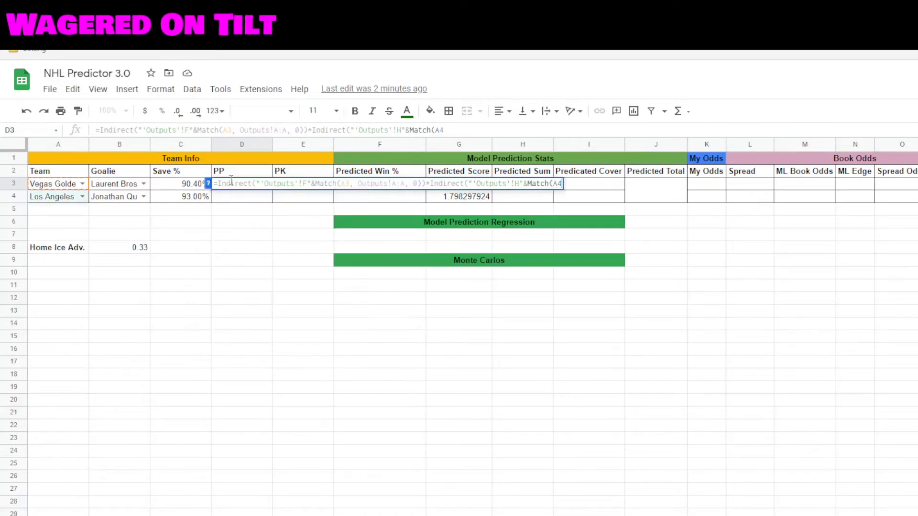
pyautogui.write(', outputs')
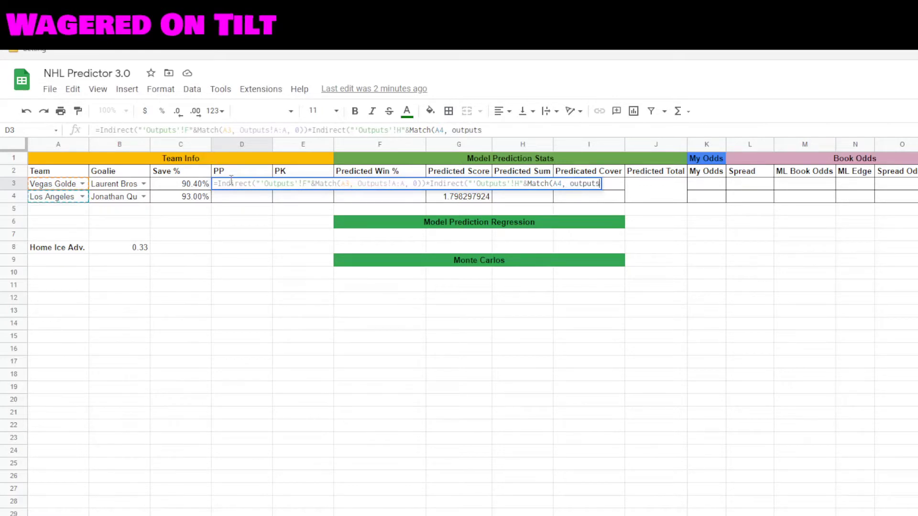
pyautogui.write('!A:A, 0')
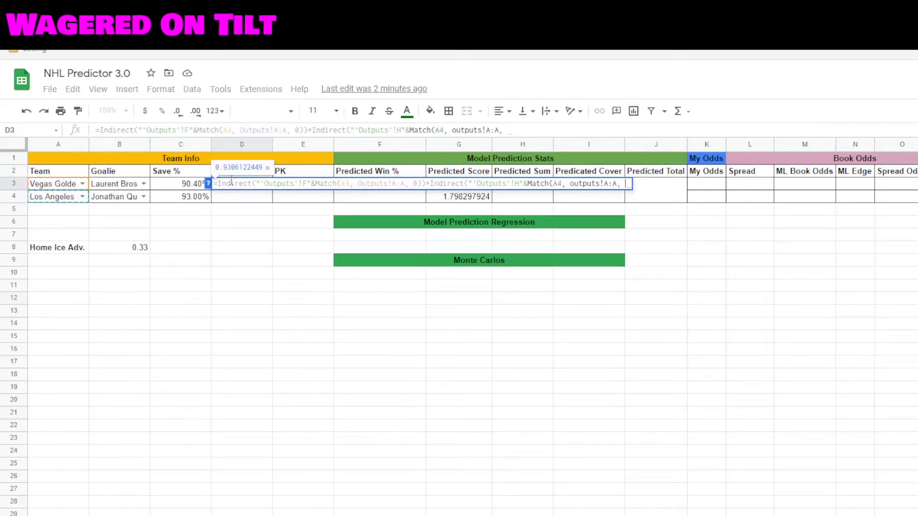
pyautogui.write('))')
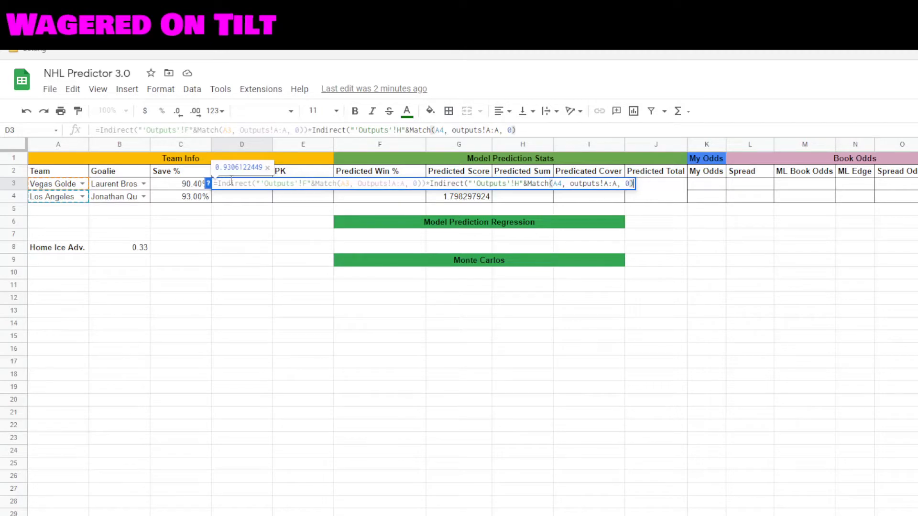
# - Complete the D3 formula by multiplying it by (1-C4), and commit it
pyautogui.write('*')
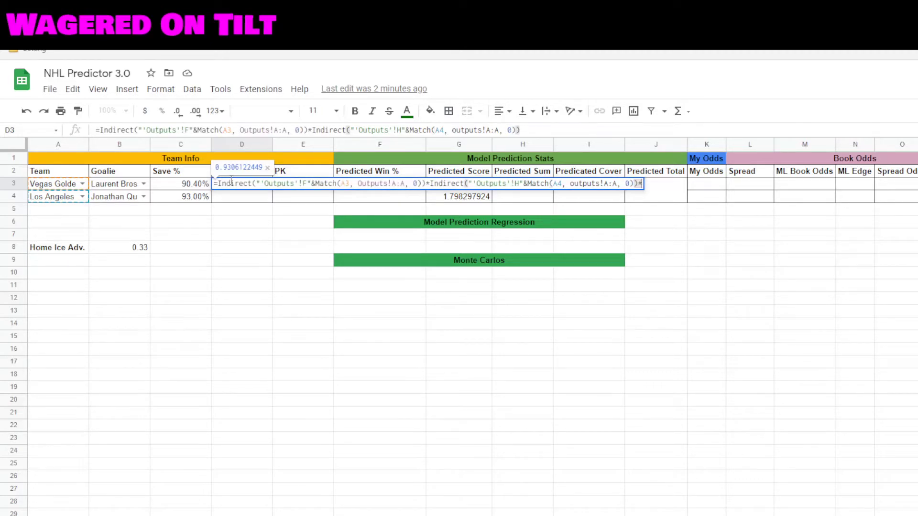
pyautogui.write('(1-C4')
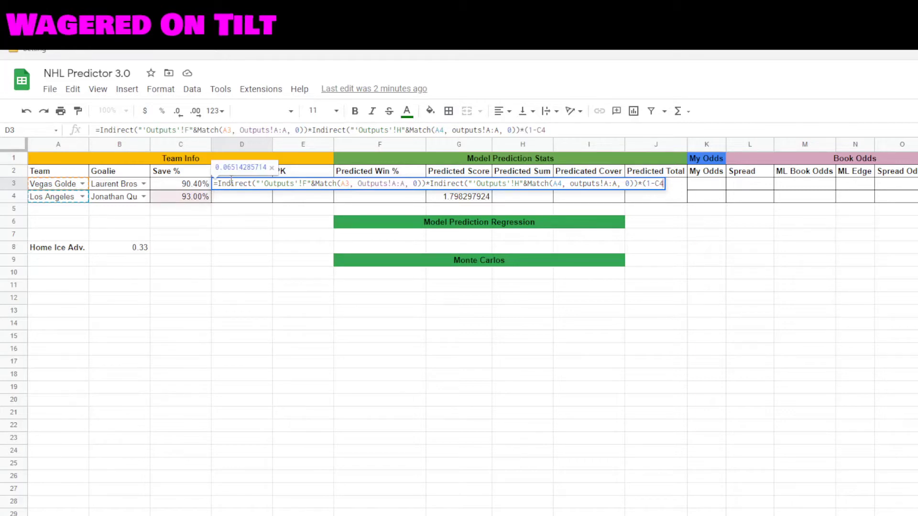
pyautogui.write(')')
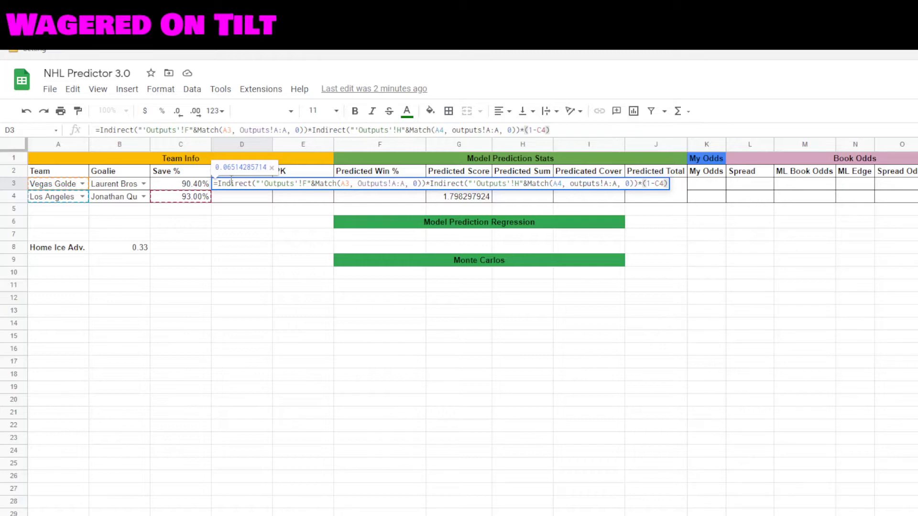
pyautogui.press('Return')
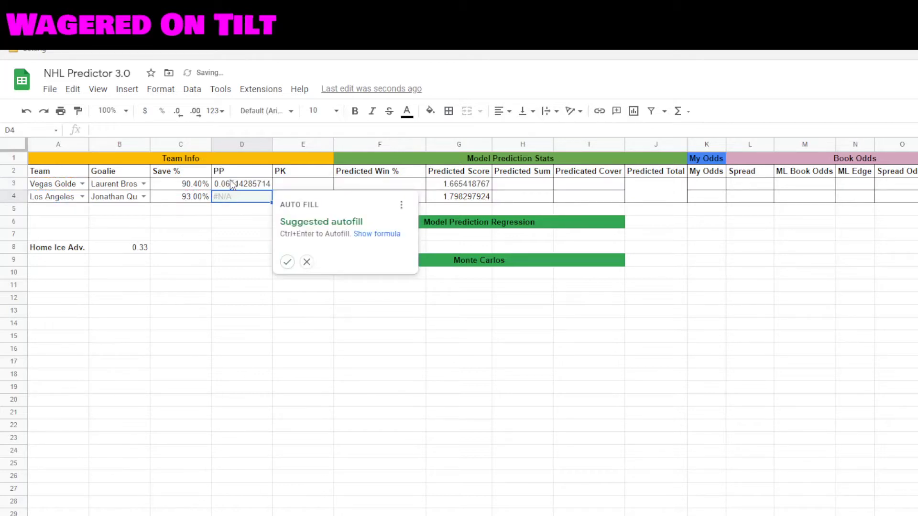
# - Copy the Vegas PP formula from D3 into D4 and change its first Match reference to A4
pyautogui.click(234, 185)
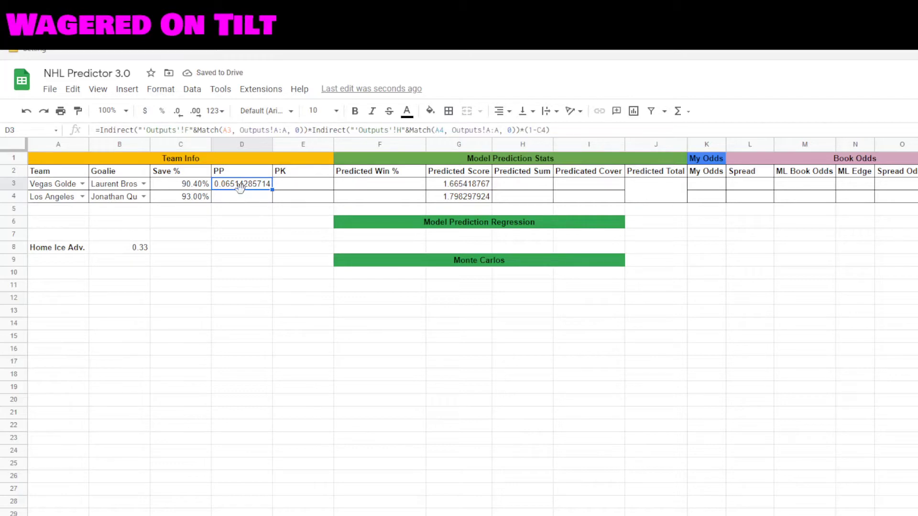
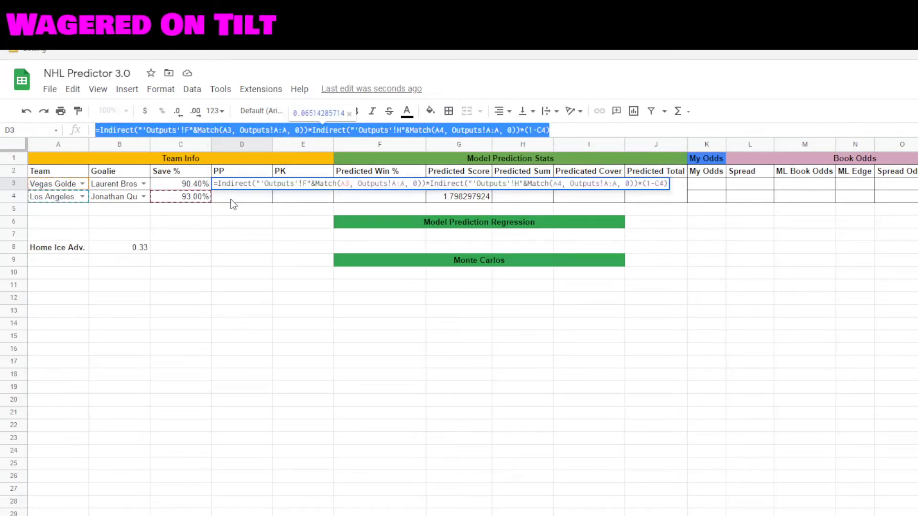
pyautogui.press('Return')
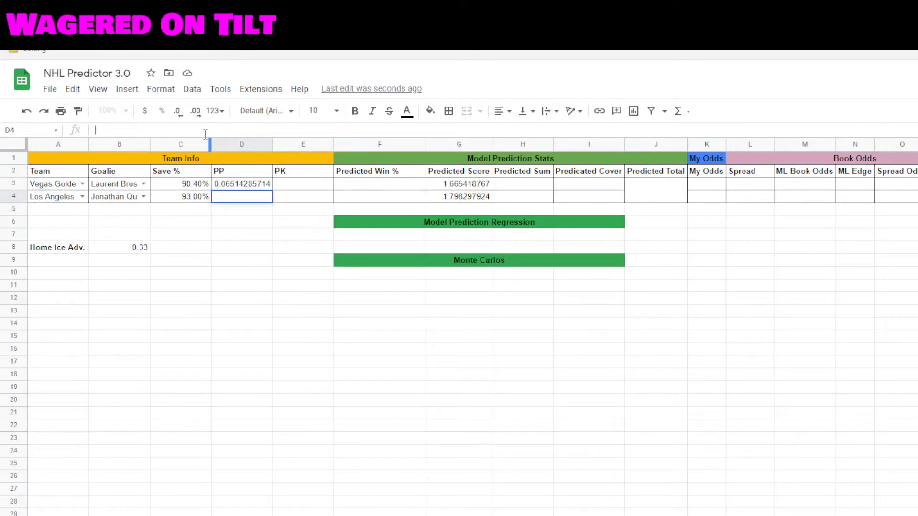
pyautogui.write('=Indirect("\'Outputs\'!F"&Match(A3, Outputs!A:A, 0))*Indirect("\'Outputs\'!H"&Match(A4, Outputs!A:A, 0))*(1-C4)')
pyautogui.click(256, 132)
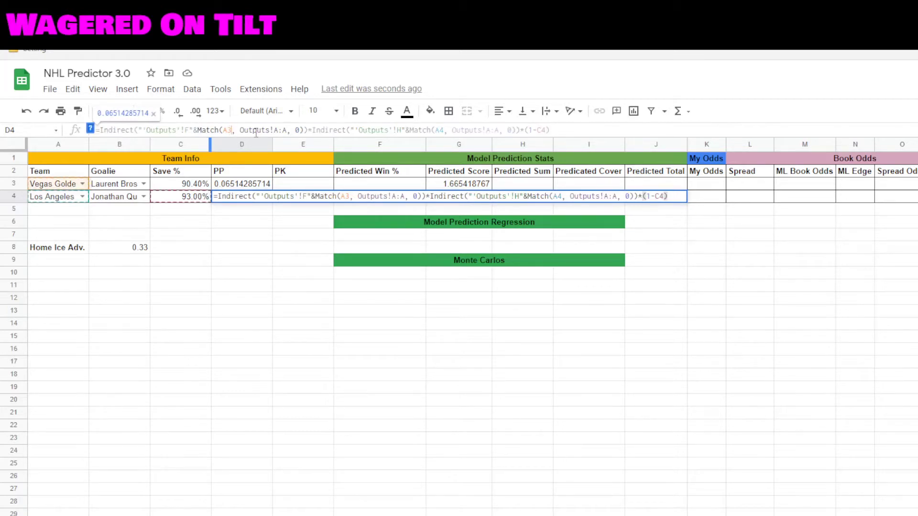
pyautogui.press('BackSpace')
pyautogui.press('BackSpace')
pyautogui.write('AR')
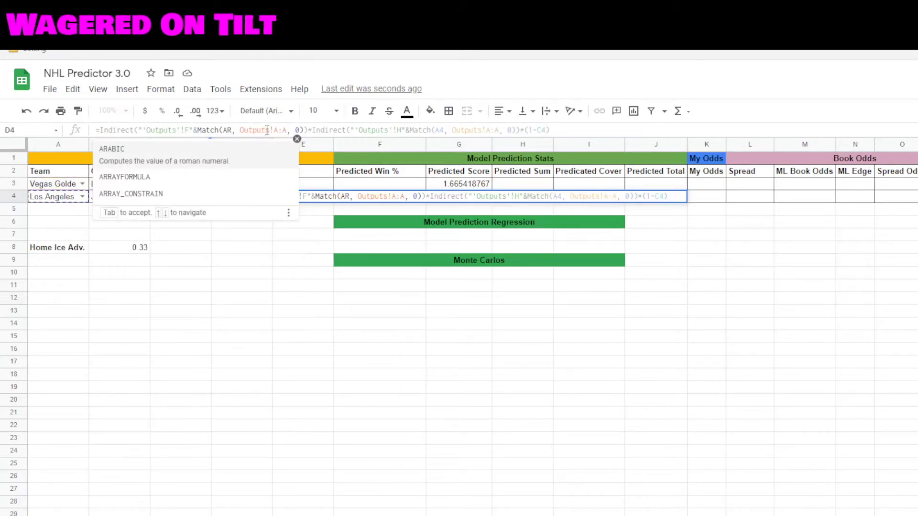
pyautogui.press('BackSpace')
pyautogui.write('4')
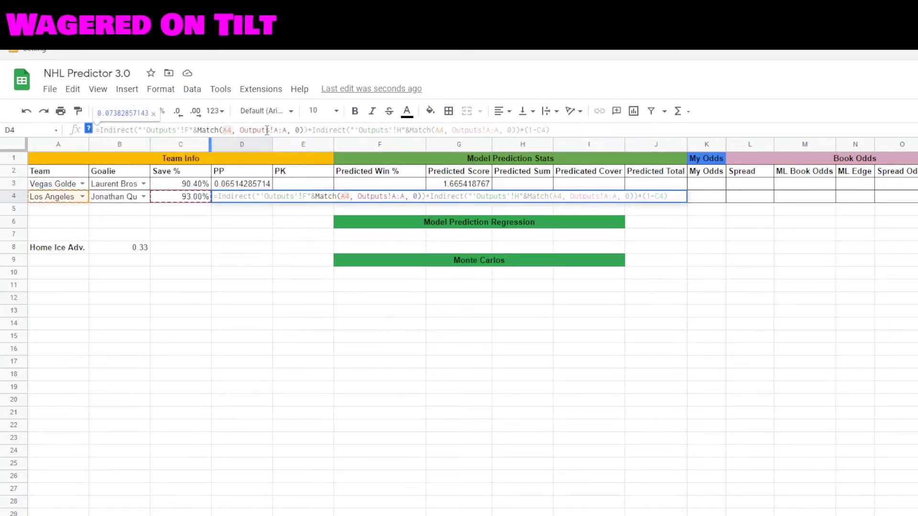
# - In the D4 formula, set the opponent Match reference to A3 and the save percentage term to (1-C3), and commit it
pyautogui.click(455, 130)
pyautogui.press('BackSpace')
pyautogui.write('3')
pyautogui.click(545, 130)
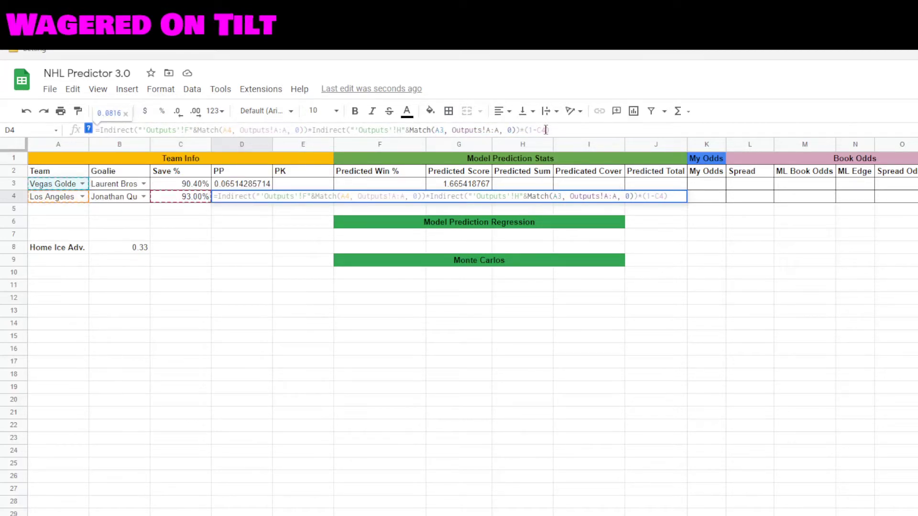
pyautogui.click(554, 130)
pyautogui.press('Left')
pyautogui.press('BackSpace')
pyautogui.write('3')
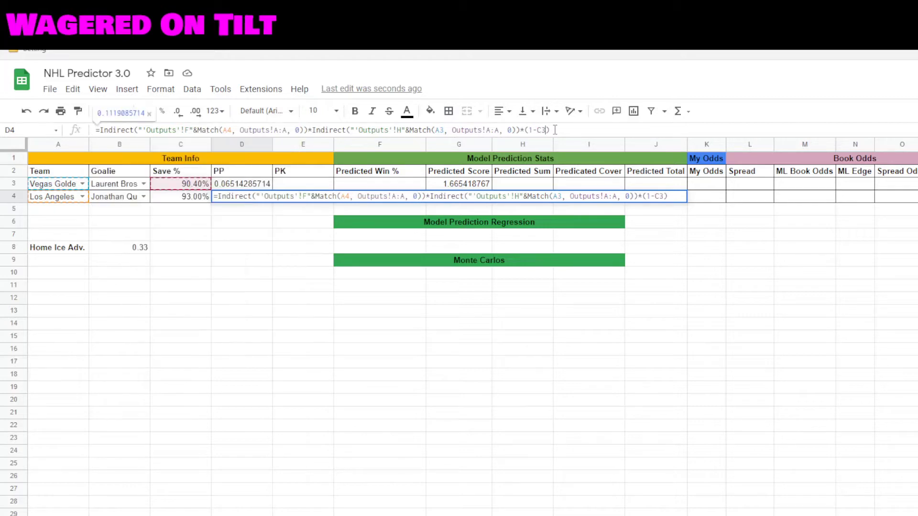
pyautogui.press('Return')
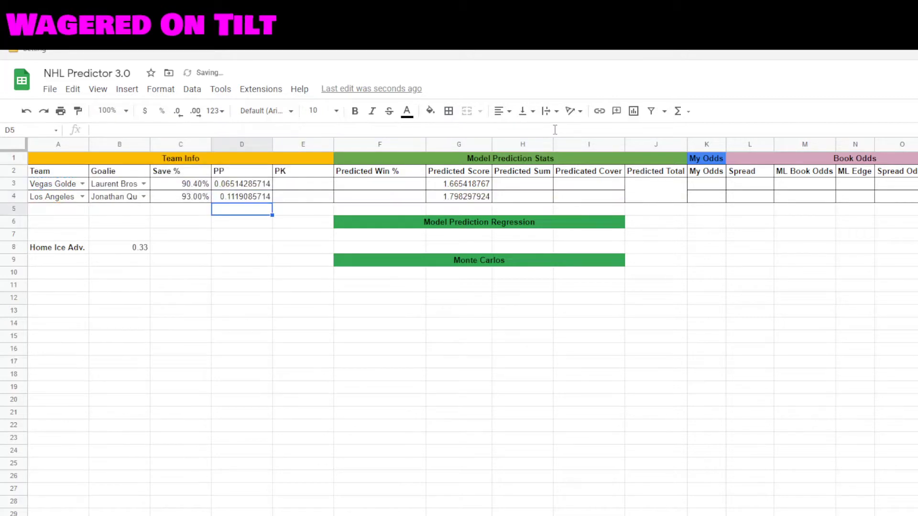
pyautogui.press('Up')
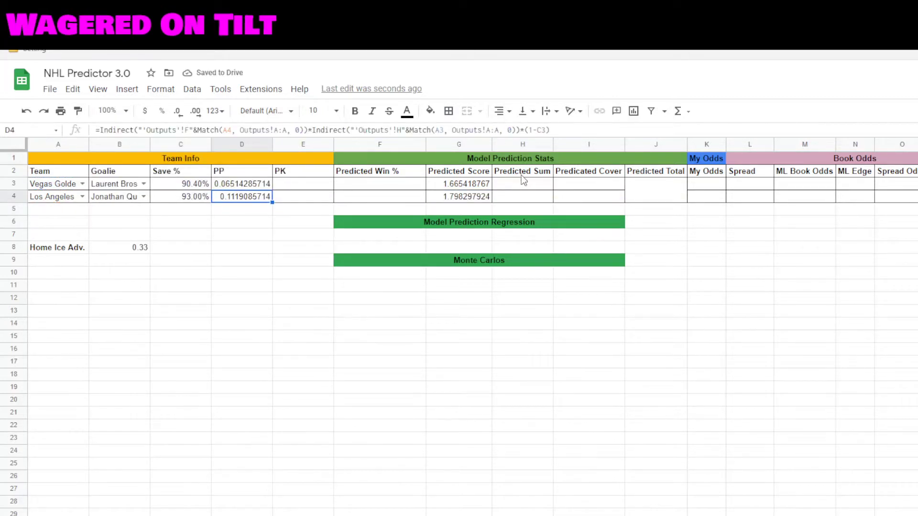
# - Enter =G3+D3 as the Vegas Predicted Sum in H3 and copy the formula into H4 for Los Angeles
pyautogui.click(523, 186)
pyautogui.write('=')
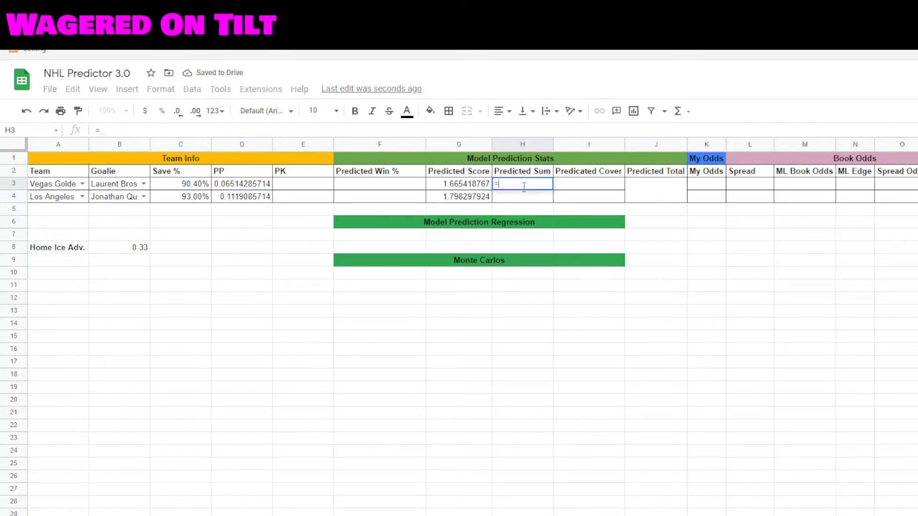
pyautogui.click(469, 186)
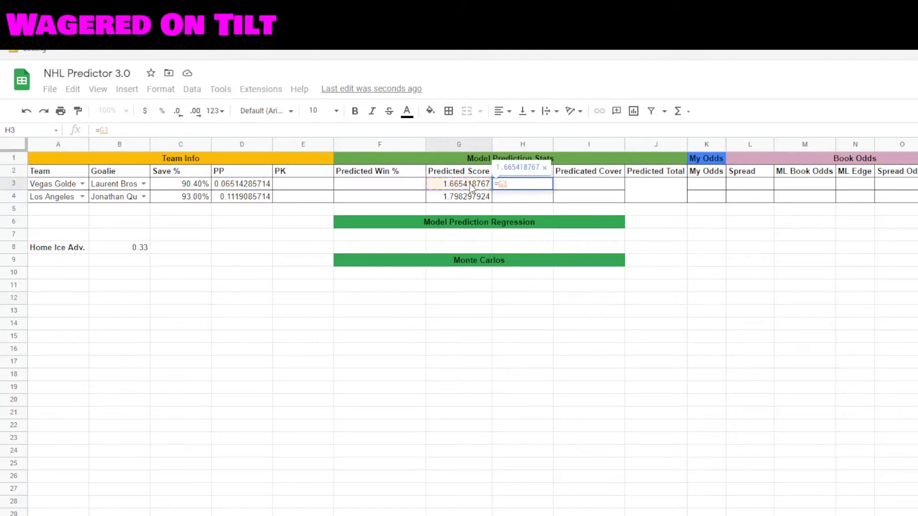
pyautogui.write('+')
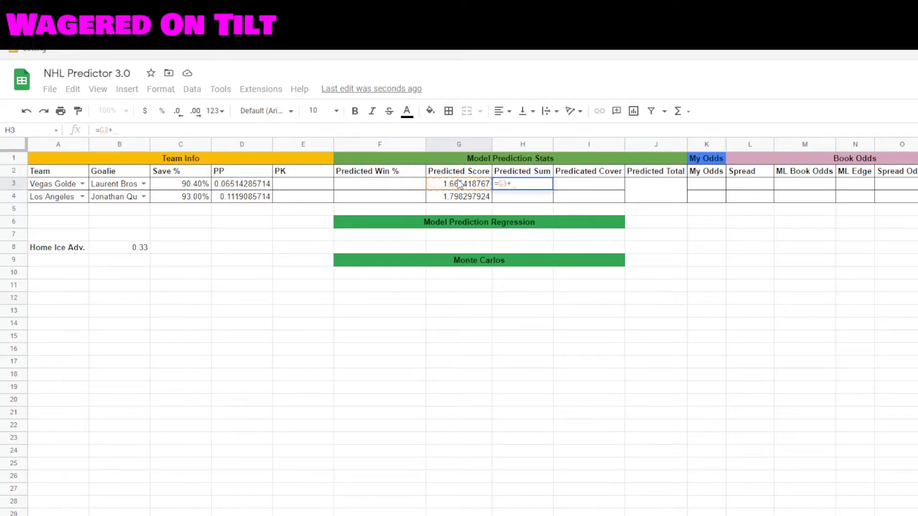
pyautogui.click(245, 186)
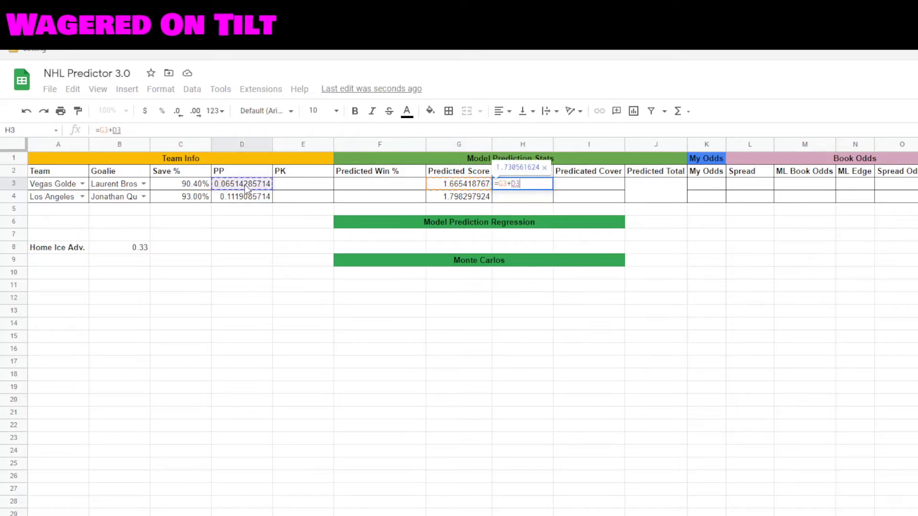
pyautogui.press('Return')
pyautogui.hotkey('ctrl', 'Return')
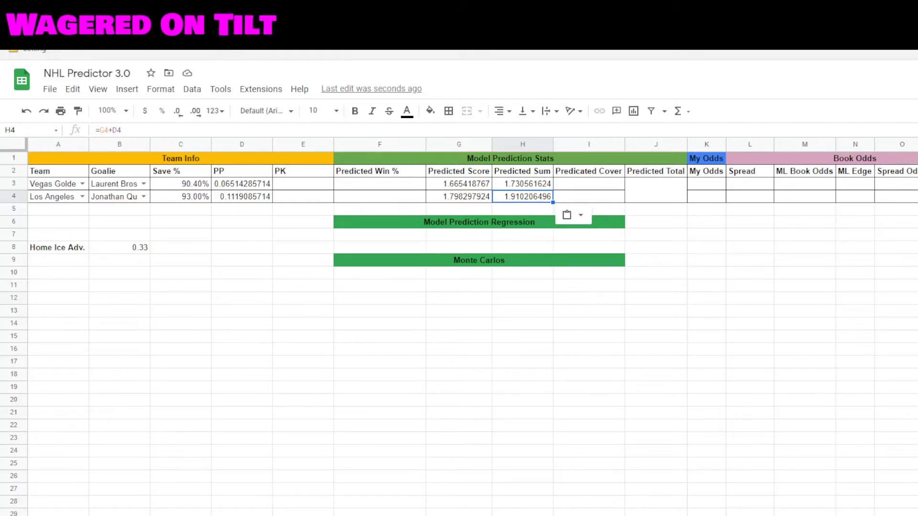
# - Add the Home Ice Adv. value in B8 to the Los Angeles Predicted Sum, making H4 =G4+D4+B8
pyautogui.click(404, 129)
pyautogui.write('+')
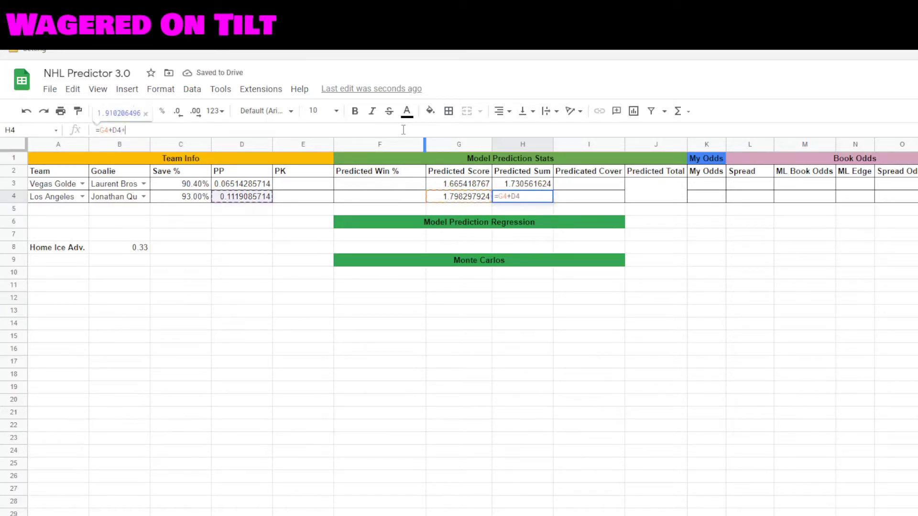
pyautogui.click(123, 252)
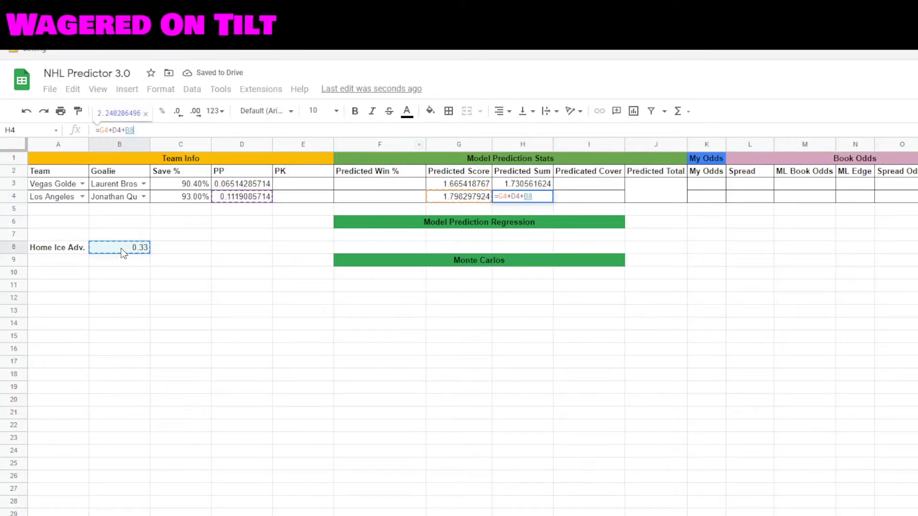
pyautogui.press('Return')
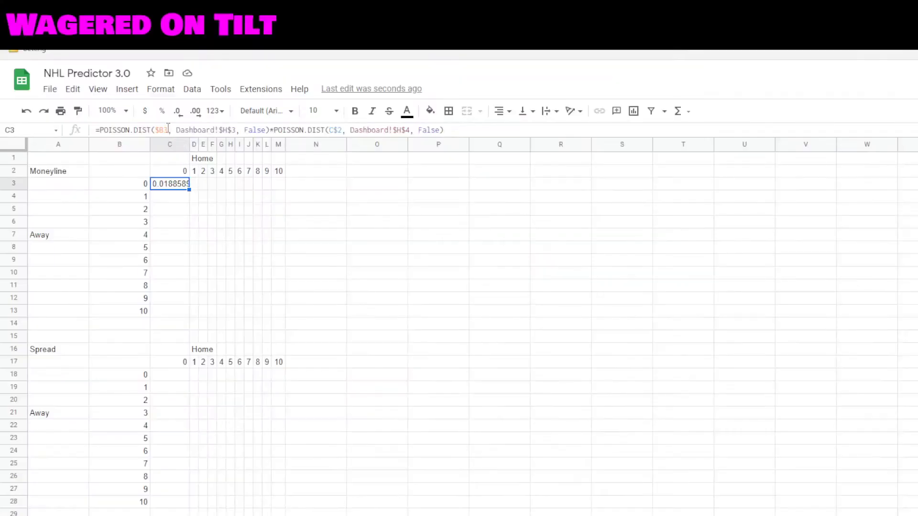
# - Examine the arguments of both POISSON.DIST functions in cell C3 of the Moneyline grid
pyautogui.click(167, 129)
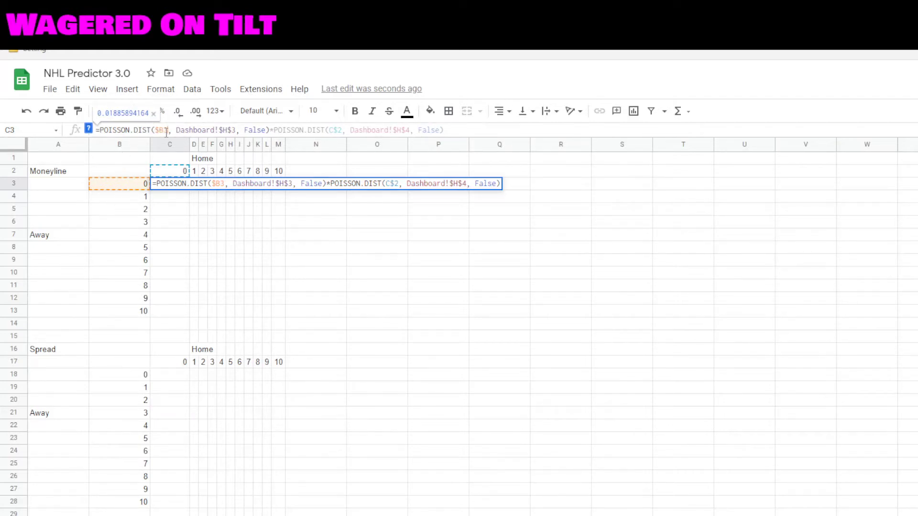
pyautogui.moveTo(176, 130); pyautogui.dragTo(237, 130)
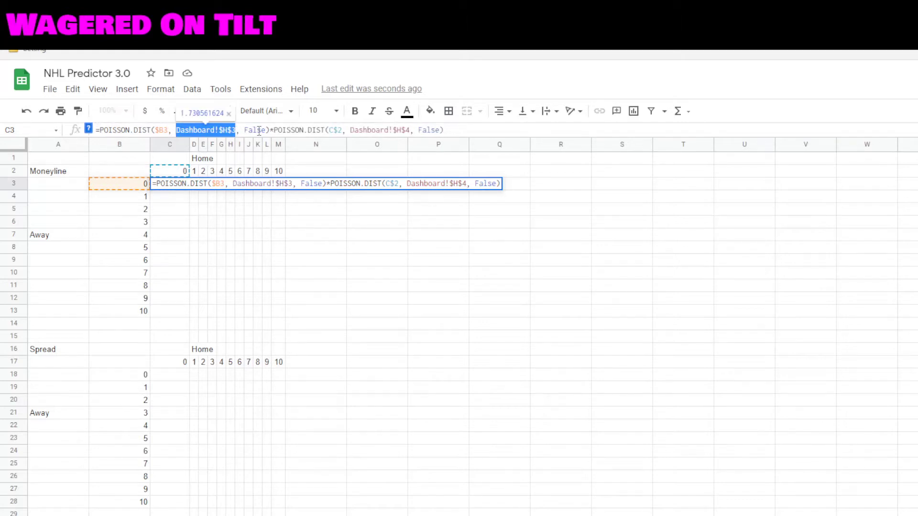
pyautogui.click(254, 130)
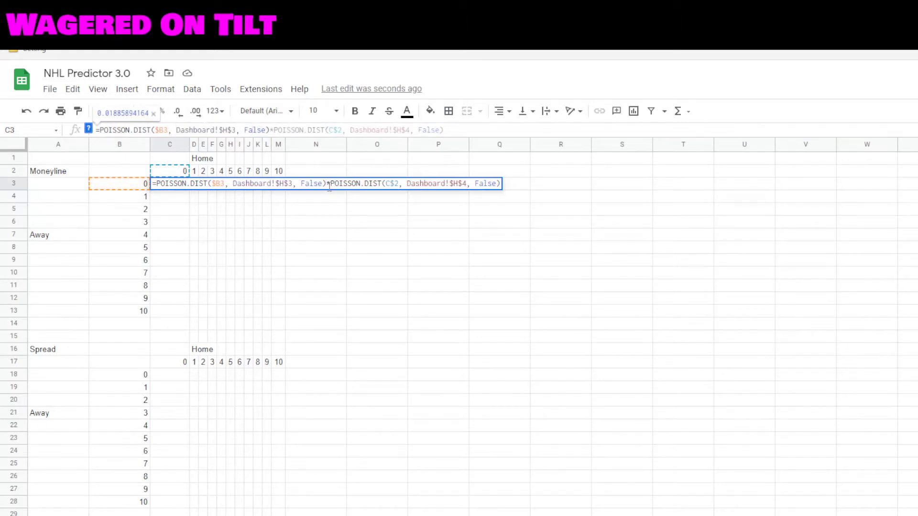
pyautogui.doubleClick(271, 130)
pyautogui.moveTo(273, 130); pyautogui.dragTo(334, 130)
pyautogui.click(334, 130)
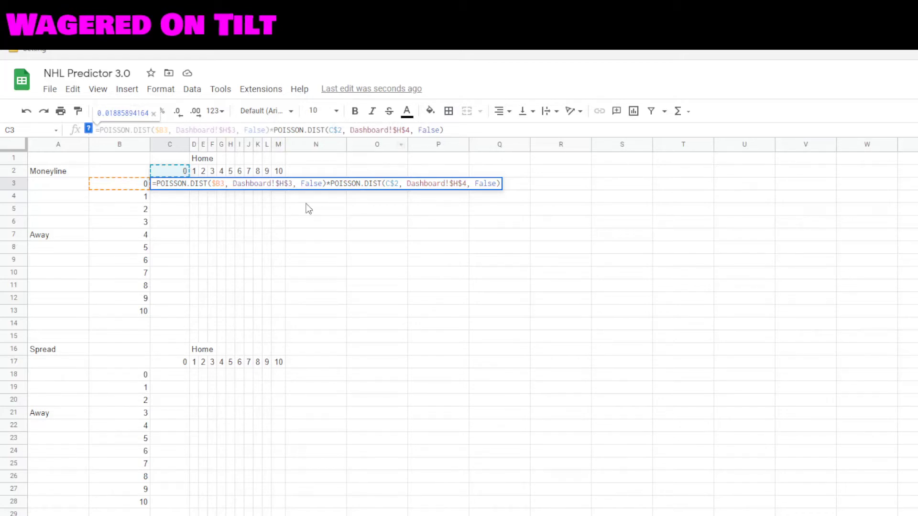
pyautogui.press('Return')
# - Copy the C3 Poisson formula across the Moneyline grid C3:M13 and format the results as percentages
pyautogui.click(172, 186)
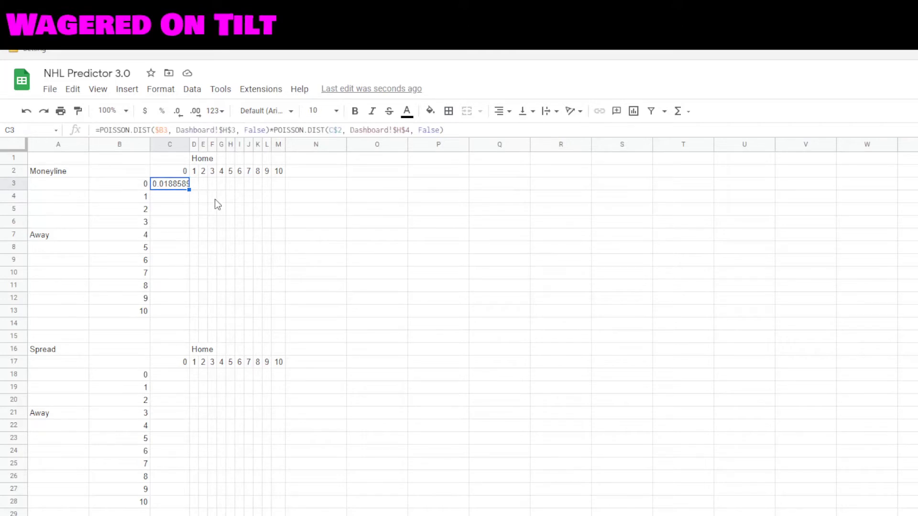
pyautogui.hotkey('ctrl', 'c')
pyautogui.keyDown('shift'); pyautogui.click(279, 311); pyautogui.keyUp('shift')
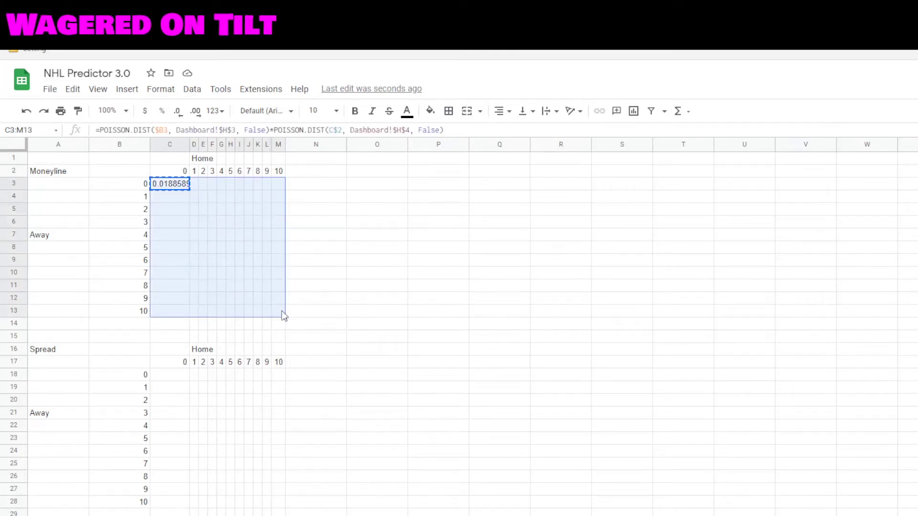
pyautogui.hotkey('ctrl', 'v')
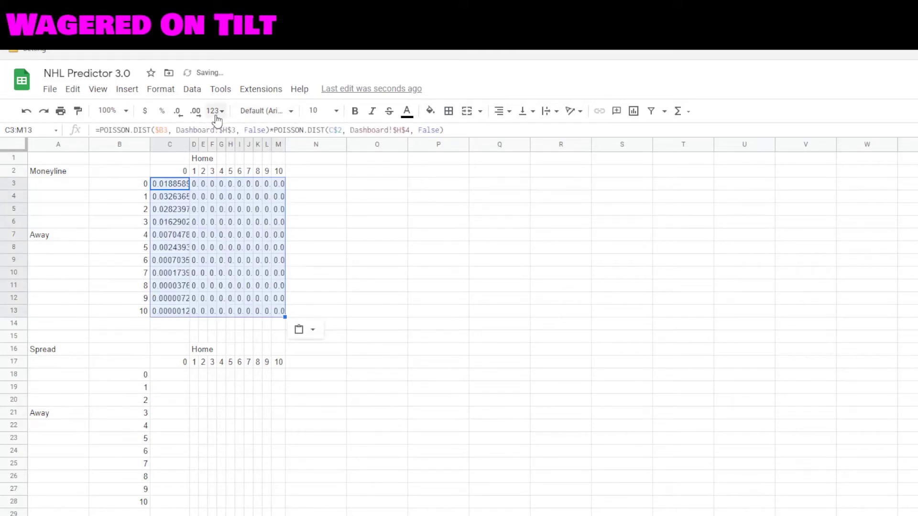
pyautogui.click(162, 111)
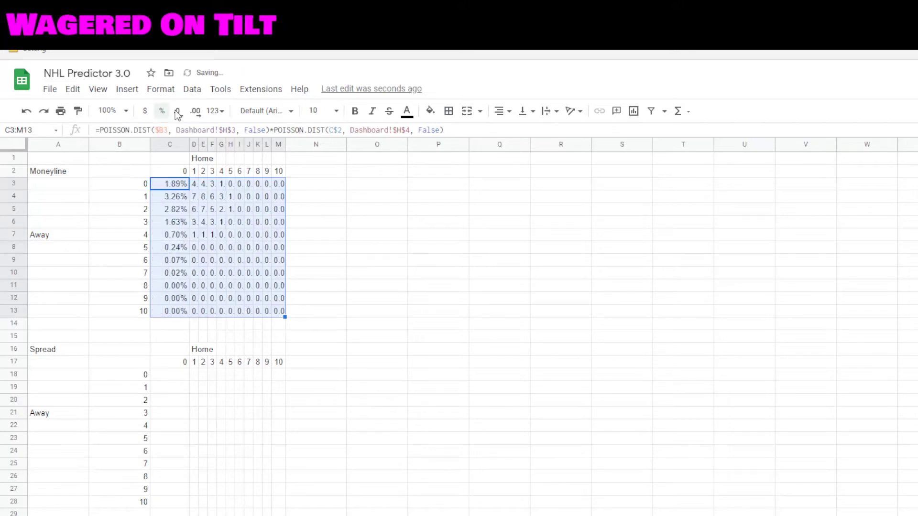
# - Fit the widths of columns B through N to their contents and apply a green-white-red color scale to C3:M13
pyautogui.click(326, 186)
pyautogui.moveTo(139, 144); pyautogui.dragTo(284, 145)
pyautogui.doubleClick(284, 144)
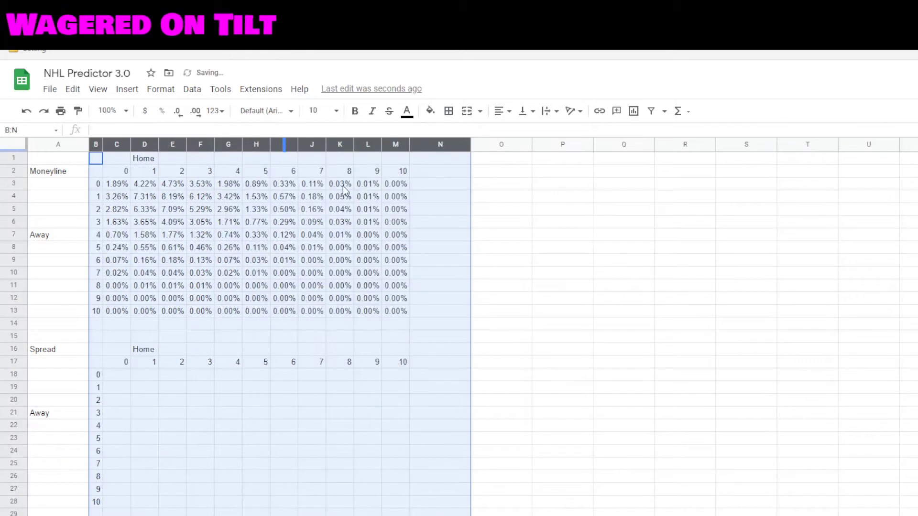
pyautogui.click(286, 223)
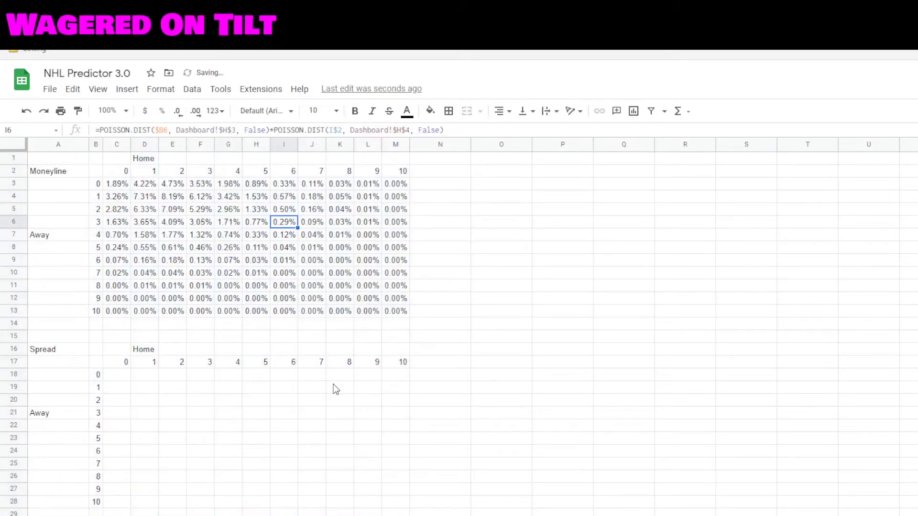
pyautogui.moveTo(115, 187)
pyautogui.mouseDown()
pyautogui.moveTo(305, 240)
pyautogui.moveTo(405, 313)
pyautogui.mouseUp()
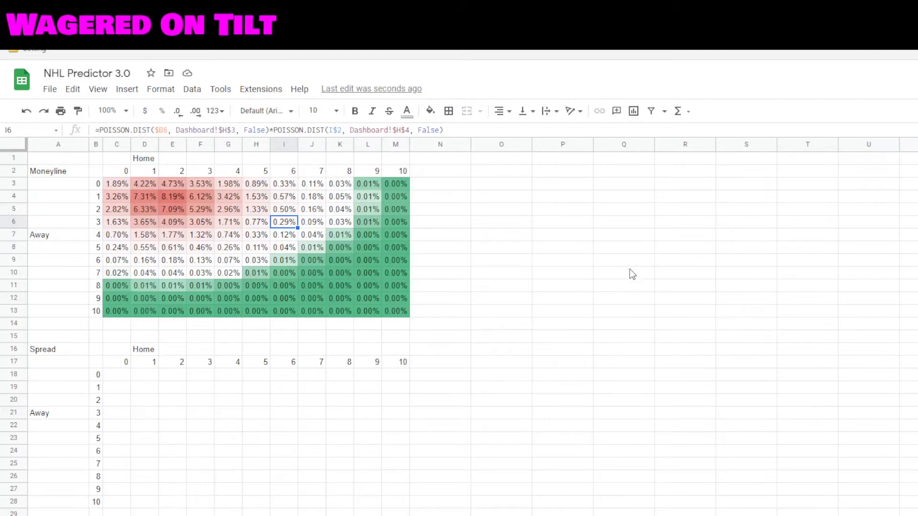
# - Label O3 as Away and O4 as Home beside the Moneyline grid
pyautogui.click(501, 181)
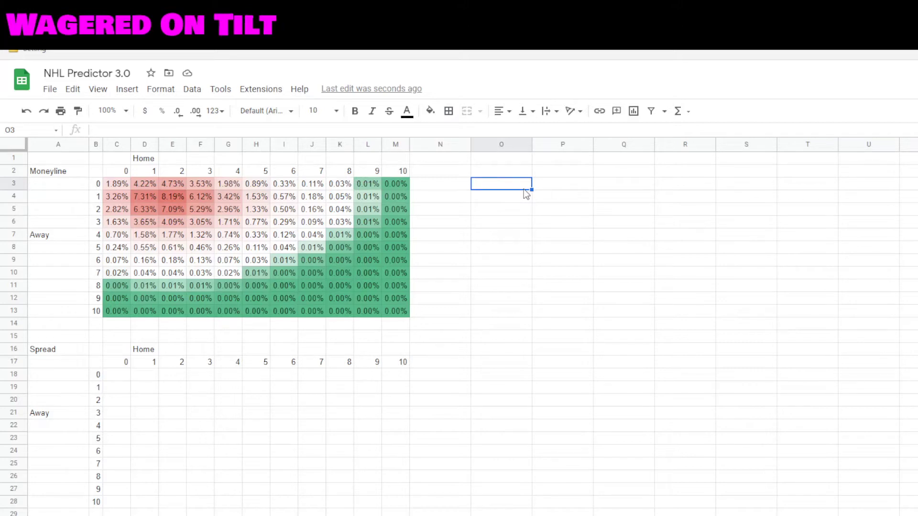
pyautogui.write('Away')
pyautogui.press('Return')
pyautogui.write('Home')
pyautogui.press('Tab')
# - Start the Away win probability in P3 with a SUM of the below-diagonal ranges C4:C13, D5:D13 and E6:E13
pyautogui.press('Up')
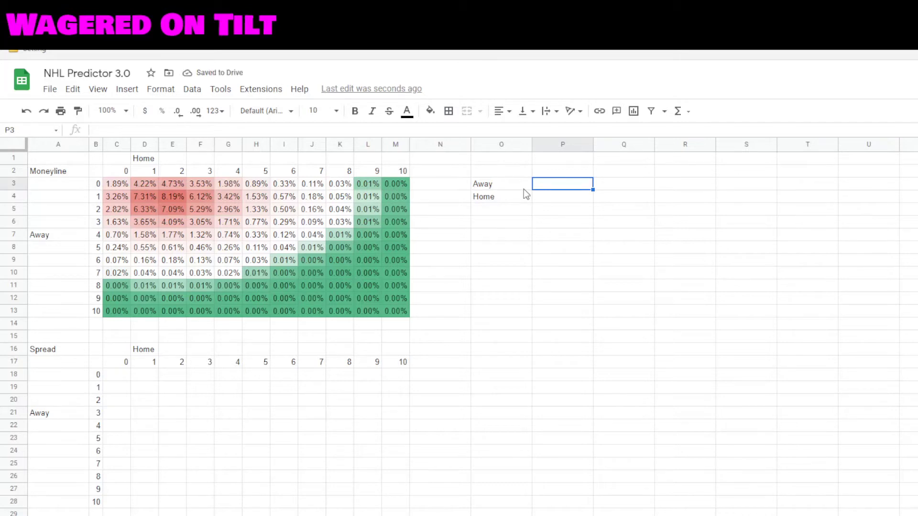
pyautogui.write('=SUM(')
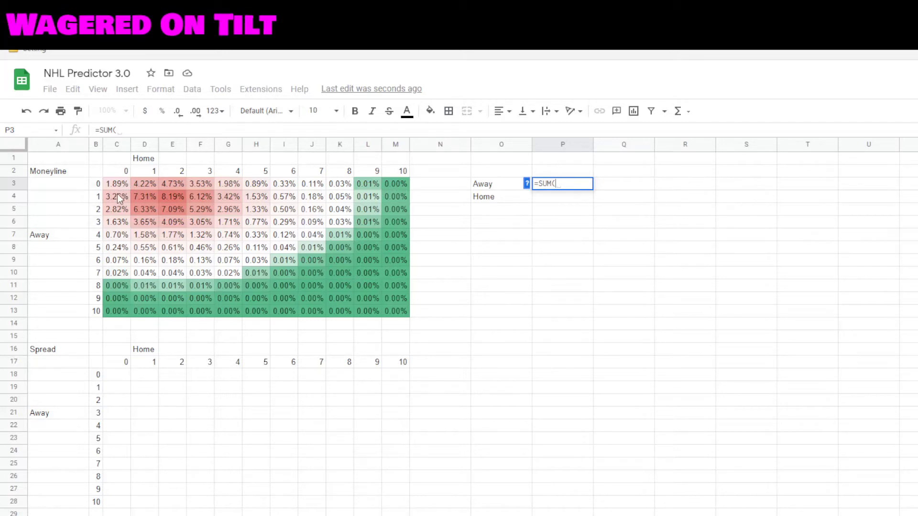
pyautogui.moveTo(117, 194); pyautogui.dragTo(119, 317)
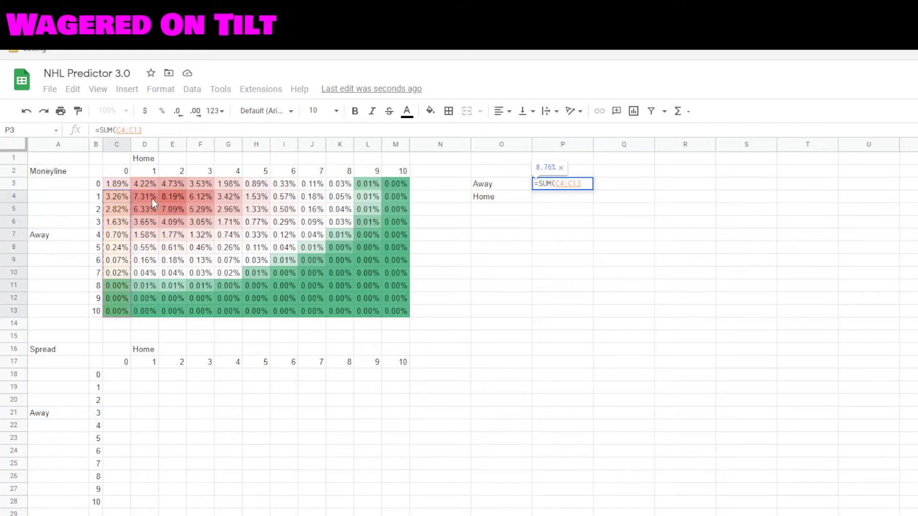
pyautogui.write(',')
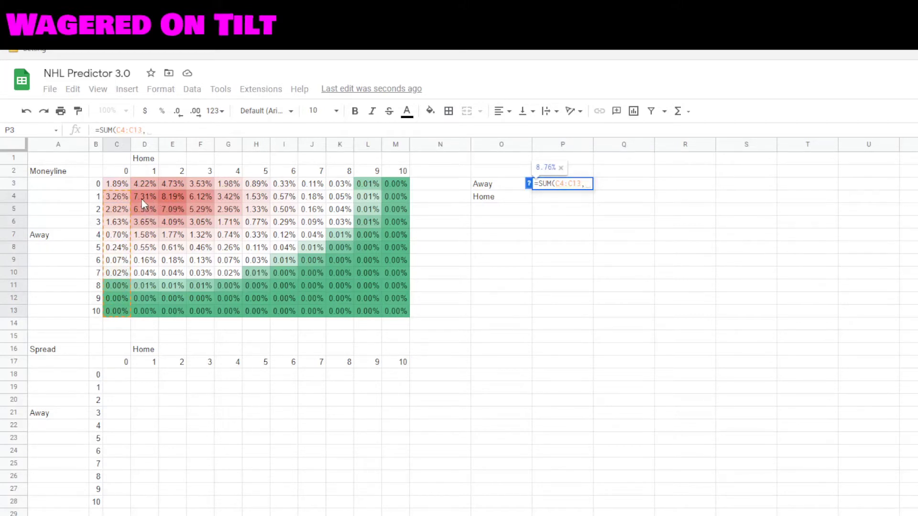
pyautogui.moveTo(145, 208); pyautogui.dragTo(150, 314)
pyautogui.write(',')
pyautogui.moveTo(169, 222); pyautogui.dragTo(175, 310)
pyautogui.write(',')
# - Complete the P3 Away win SUM with F7:F13, G8:G13, H9:H13, I10:I13, J11:J13, K12:K13 and L13, declining any suggested autofill
pyautogui.moveTo(200, 236); pyautogui.dragTo(204, 312)
pyautogui.write(',')
pyautogui.moveTo(225, 245); pyautogui.dragTo(228, 311)
pyautogui.write(',')
pyautogui.moveTo(256, 260); pyautogui.dragTo(342, 311)
pyautogui.write(',')
pyautogui.click(290, 315)
pyautogui.write(',,,')
pyautogui.click(368, 313)
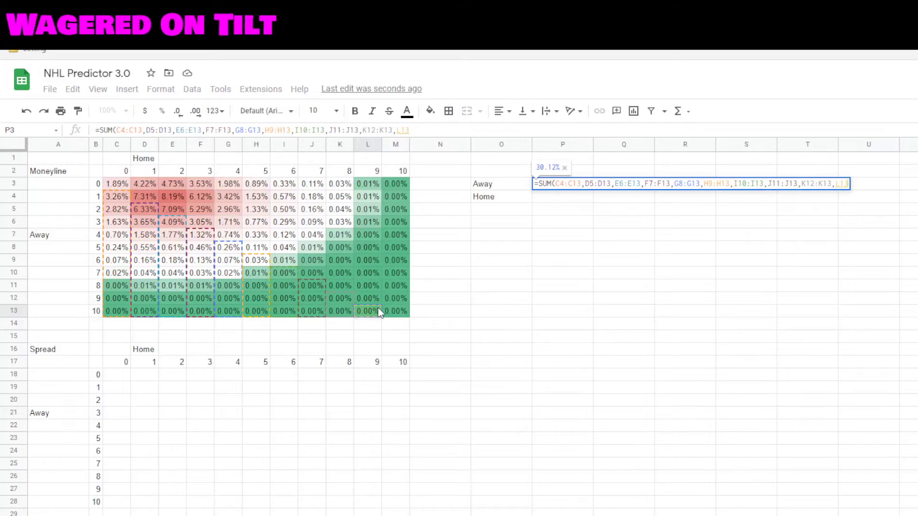
pyautogui.click(444, 129)
pyautogui.write(')')
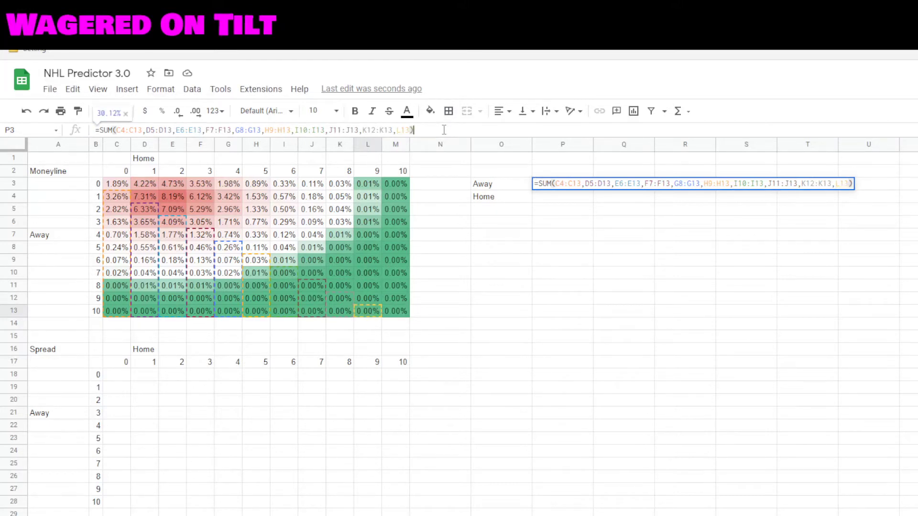
pyautogui.press('Return')
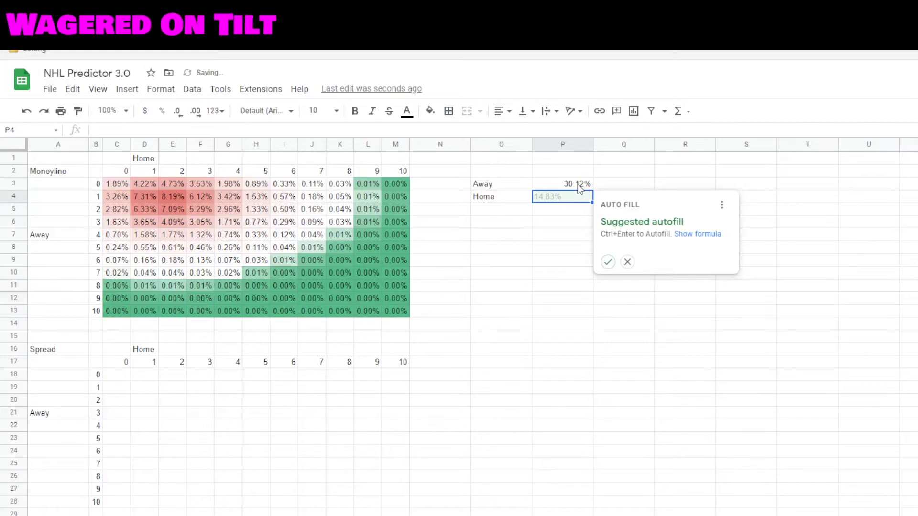
pyautogui.click(557, 222)
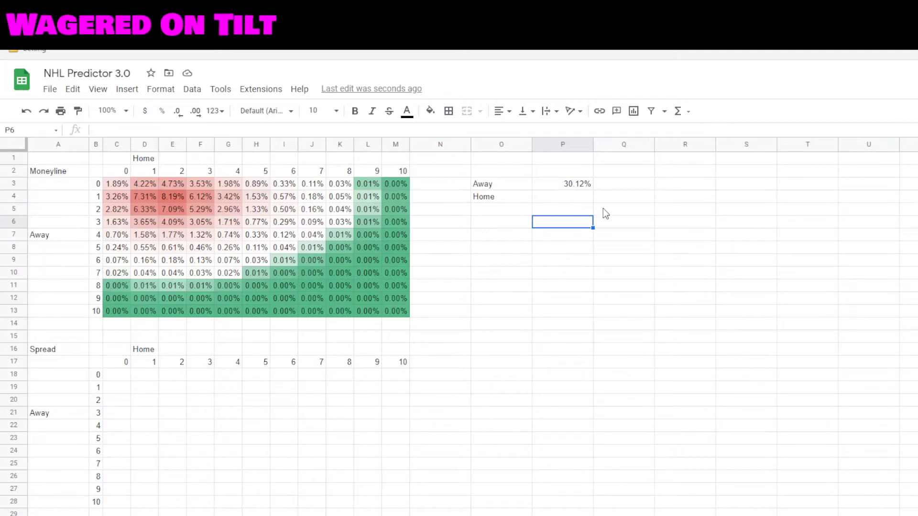
# - Calculate the Home win probability in P4 with the formula =1-P3
pyautogui.click(574, 197)
pyautogui.write('=1')
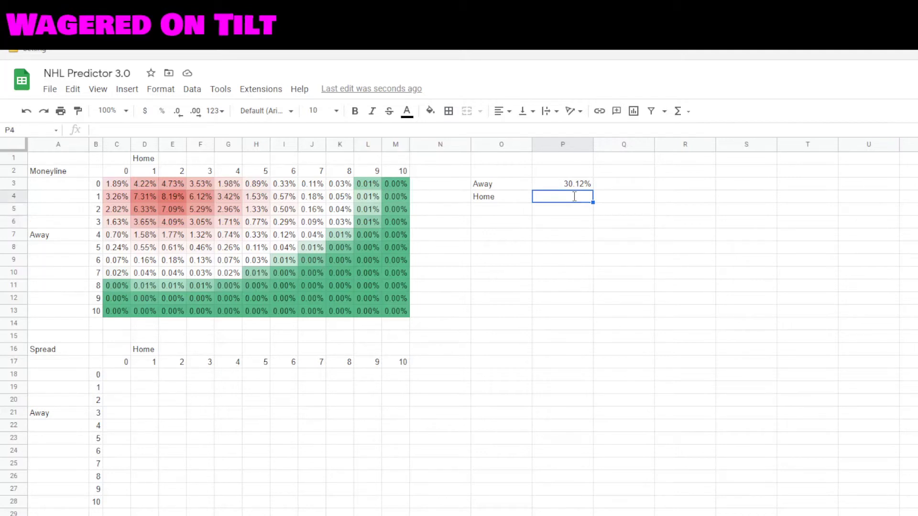
pyautogui.write('-')
pyautogui.click(577, 186)
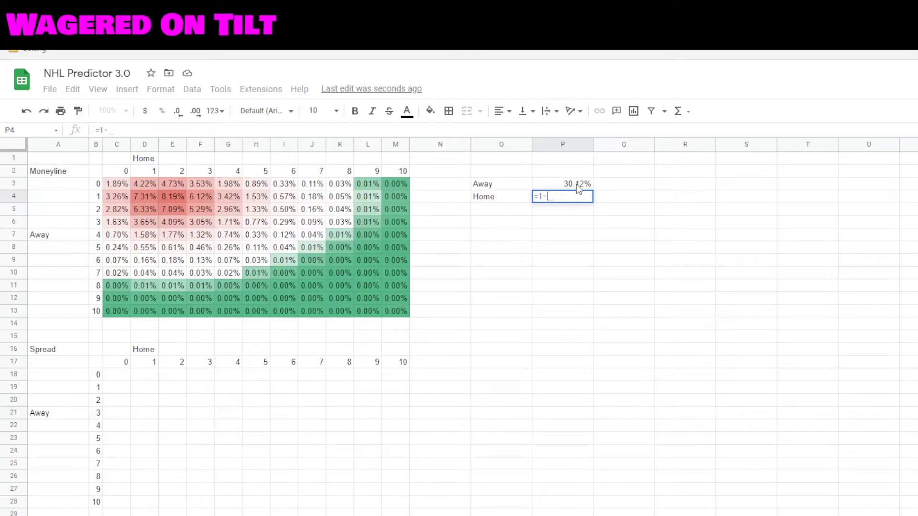
pyautogui.press('Return')
pyautogui.click(565, 198)
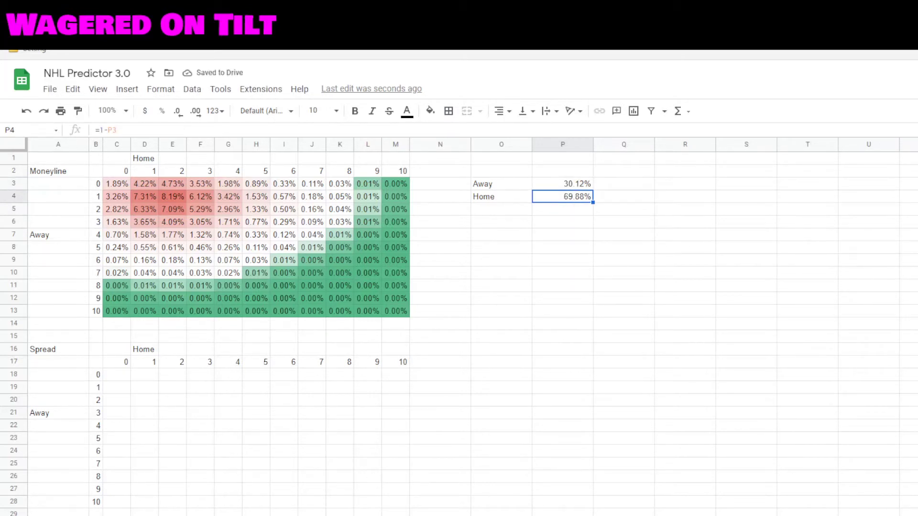
# - Link the away team's Predicted Win % in Dashboard cell F3 to PScore!P3
pyautogui.hotkey('ctrl', 'pageup')
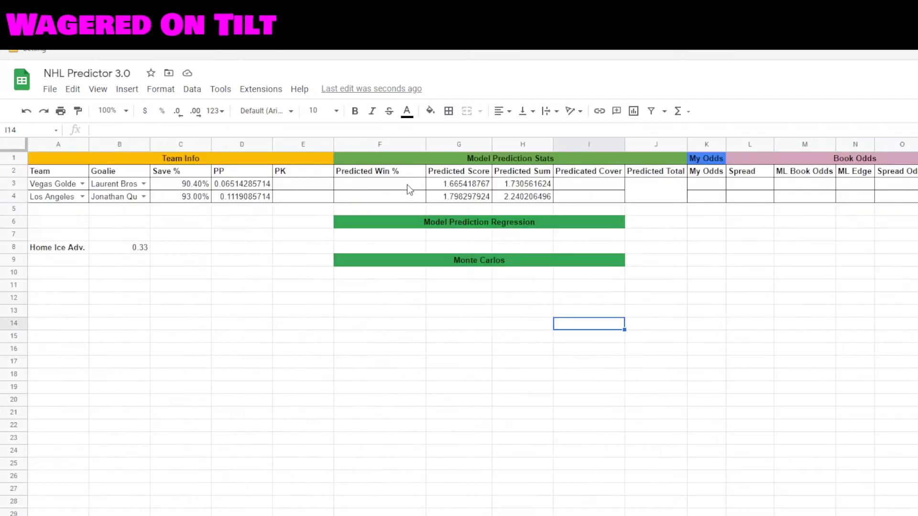
pyautogui.click(409, 190)
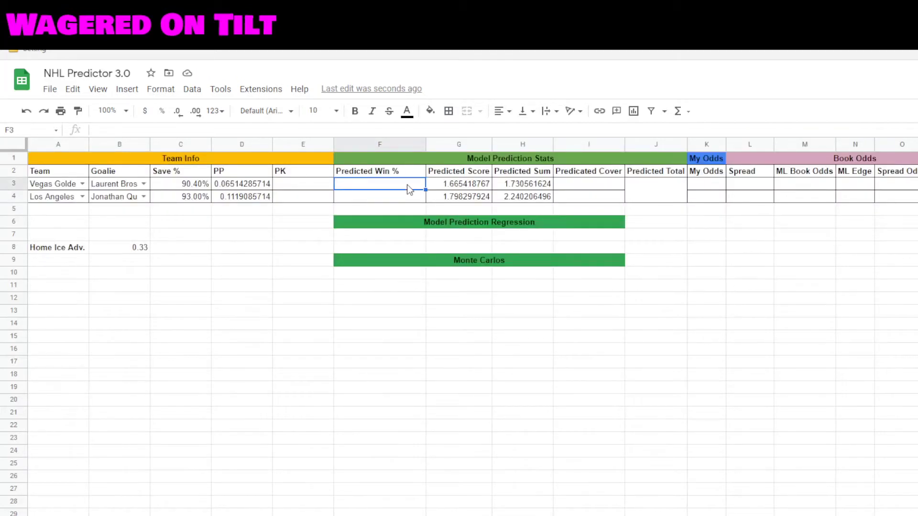
pyautogui.write('=')
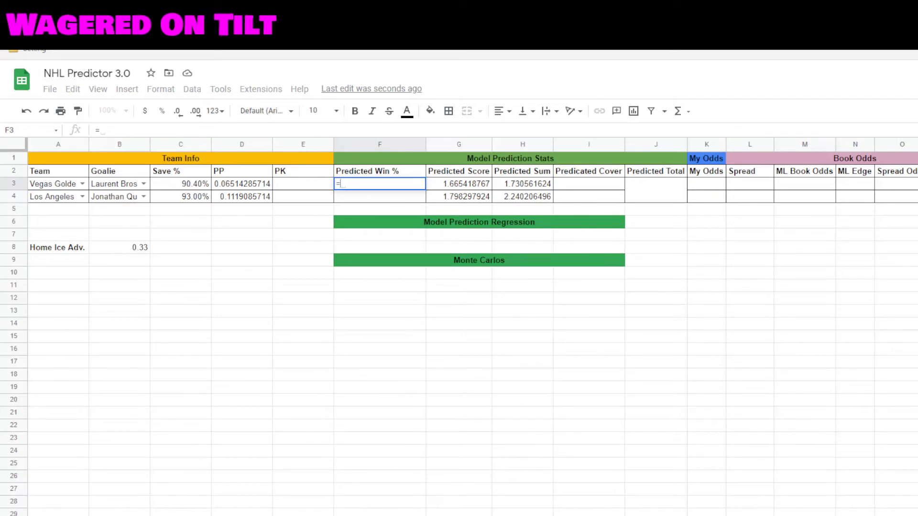
pyautogui.hotkey('ctrl', 'shift', 'pagedown')
pyautogui.click(578, 182)
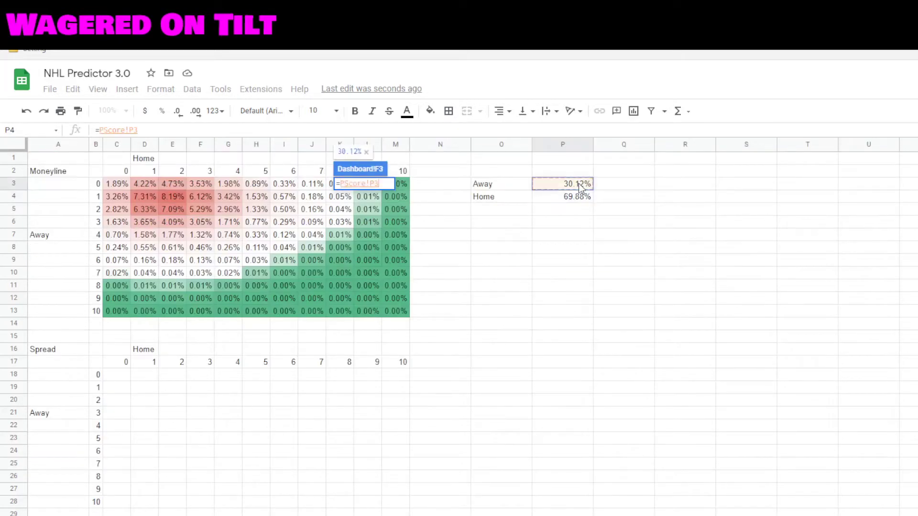
pyautogui.press('Return')
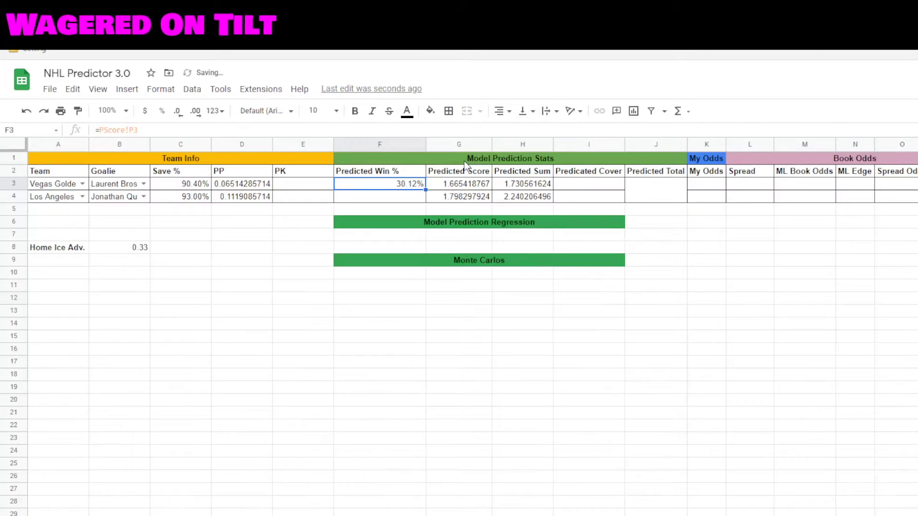
# - Reuse the win probability link in Dashboard cell F4 for the home team, pointing it to PScore!P4
pyautogui.press('Return')
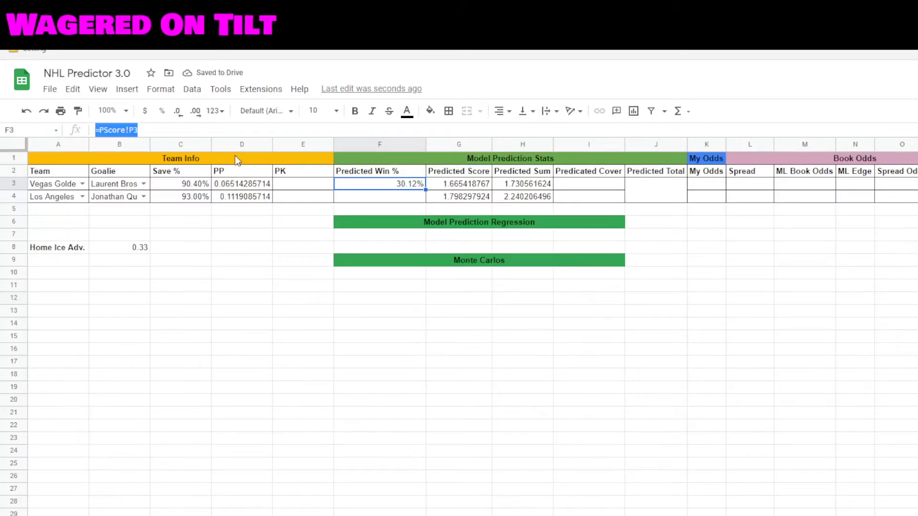
pyautogui.hotkey('ctrl', 'v')
pyautogui.press('Return')
pyautogui.write('=PScore!P')
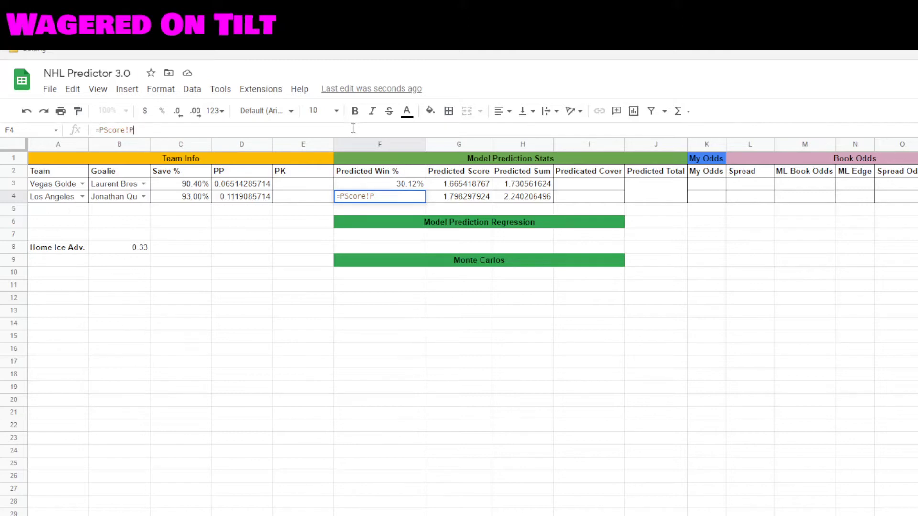
pyautogui.write('4')
pyautogui.press('Return')
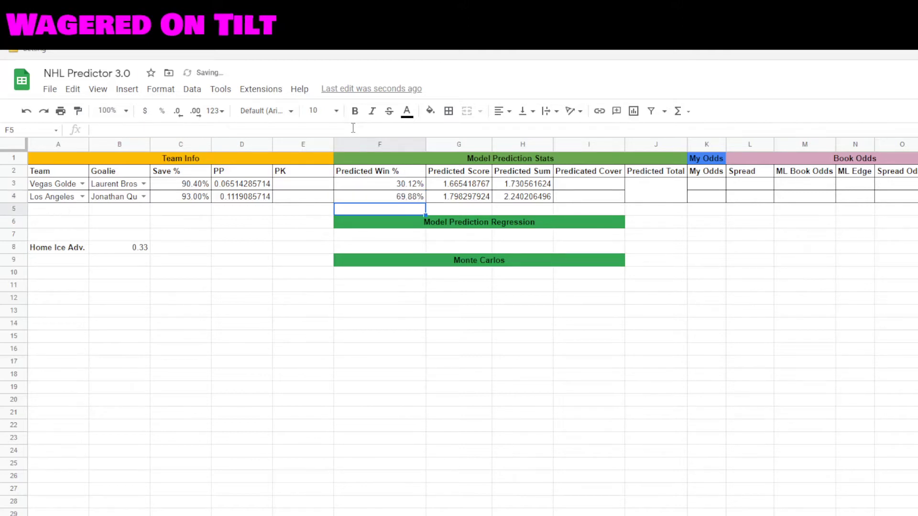
pyautogui.press('Up')
pyautogui.press('Up')
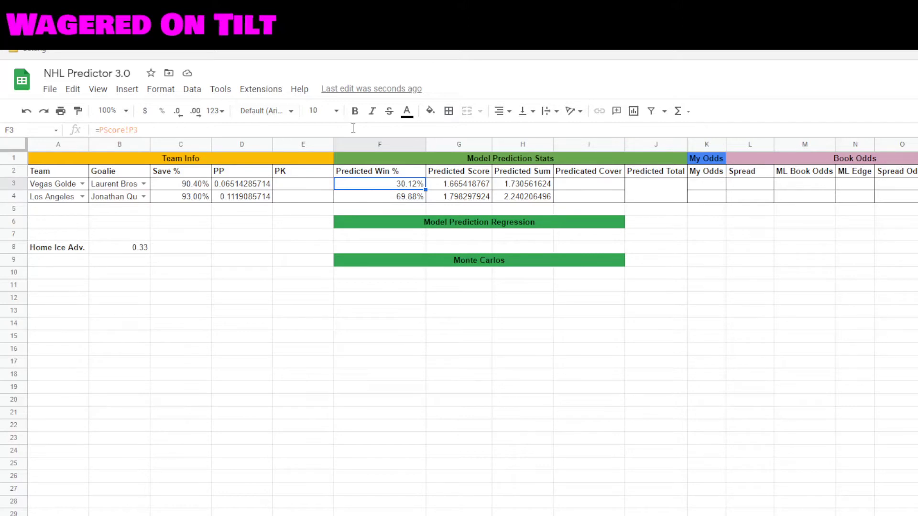
pyautogui.press('Right')
pyautogui.press('Right')
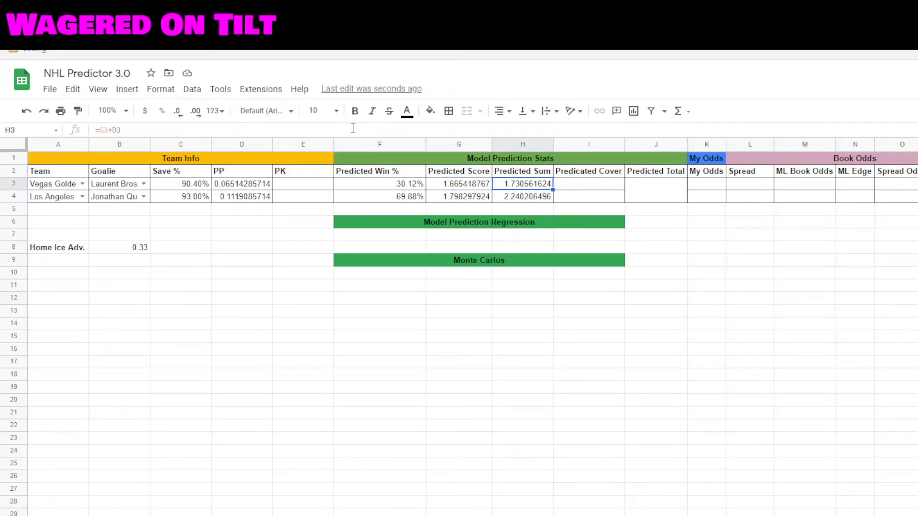
pyautogui.press('Right')
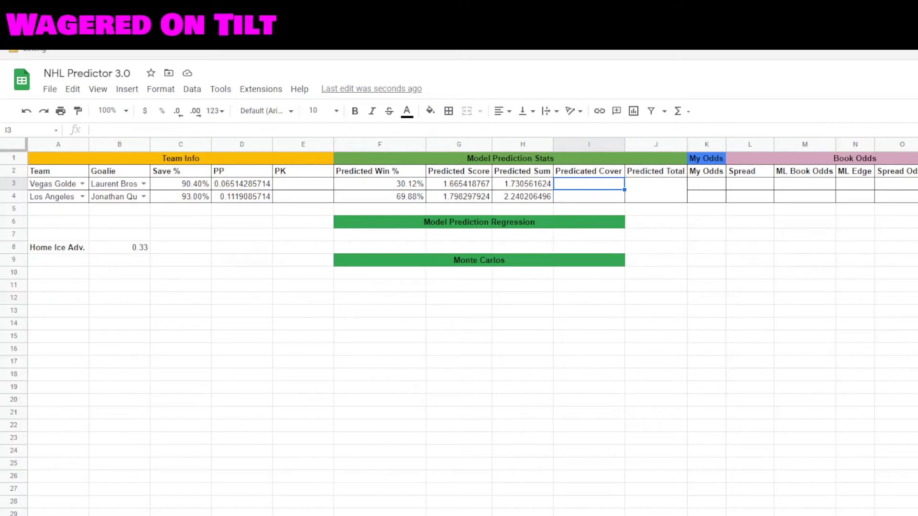
# - Copy the Poisson formula from C3 on the PScore sheet into the whole Spread grid C18:M28
pyautogui.hotkey('ctrl', 'shift', 'pagedown')
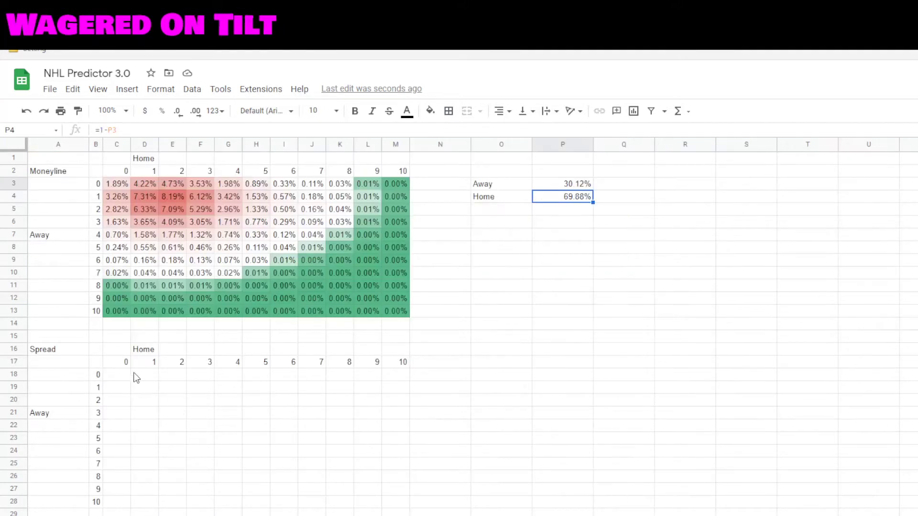
pyautogui.click(119, 379)
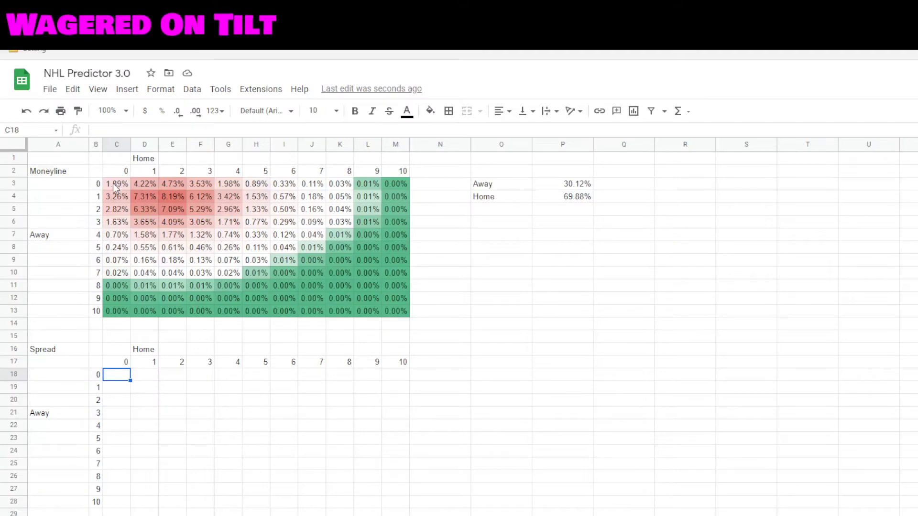
pyautogui.click(114, 185)
pyautogui.hotkey('ctrl', 'c')
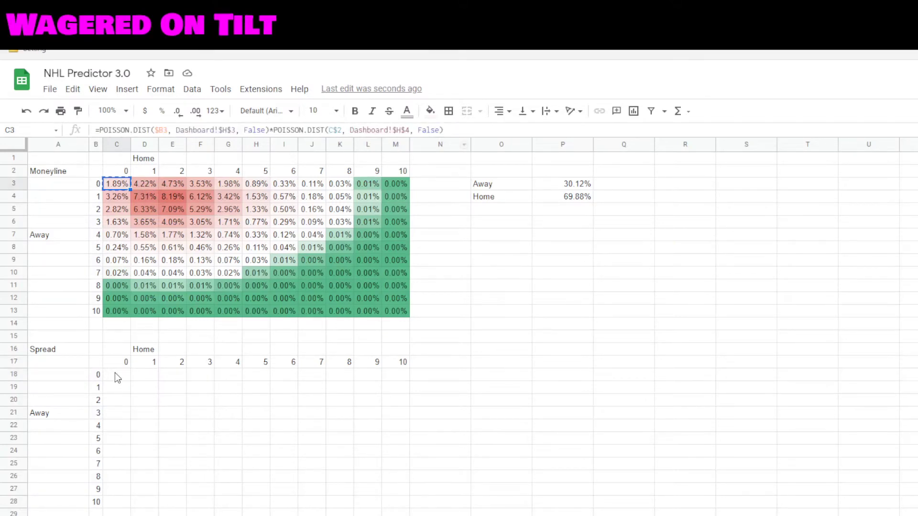
pyautogui.click(116, 376)
pyautogui.hotkey('ctrl', 'v')
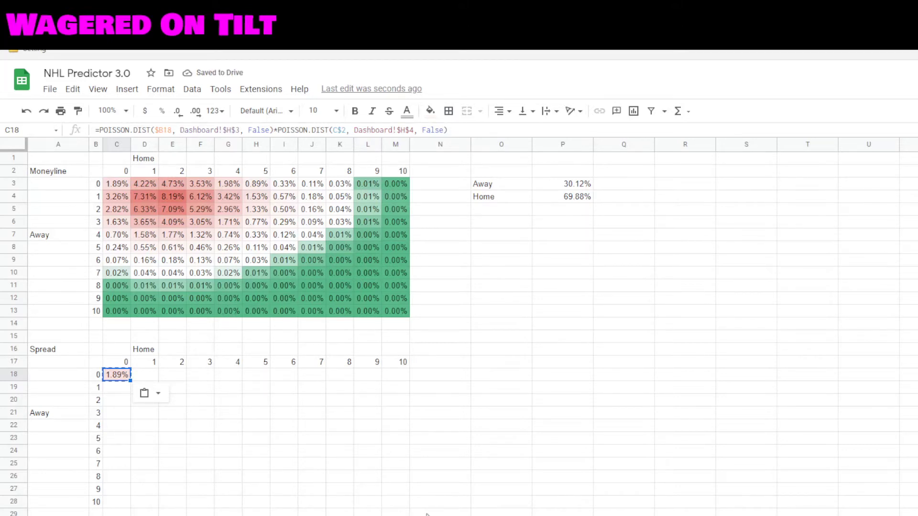
pyautogui.keyDown('shift'); pyautogui.click(400, 502); pyautogui.keyUp('shift')
pyautogui.hotkey('ctrl', 'v')
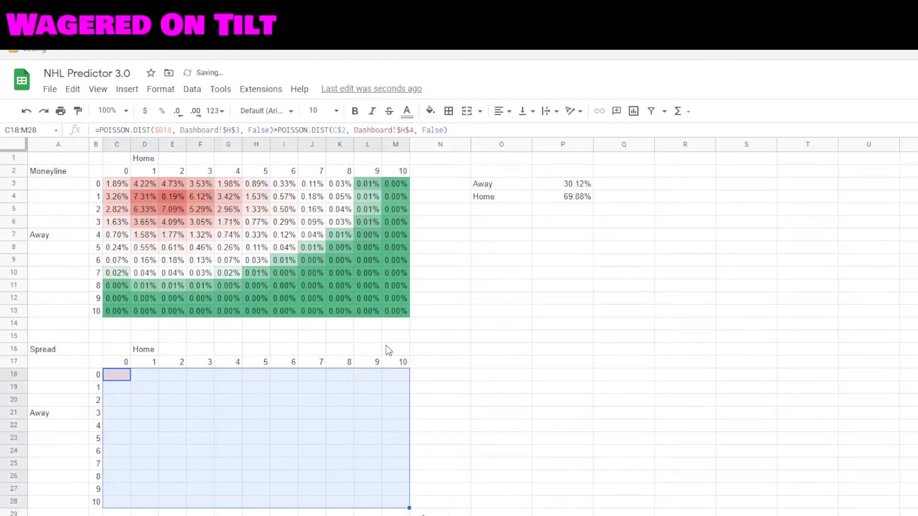
# - Copy the Away and Home labels from O3:O4 to O18:O19 beside the Spread grid
pyautogui.click(511, 190)
pyautogui.keyDown('shift'); pyautogui.click(545, 200); pyautogui.keyUp('shift')
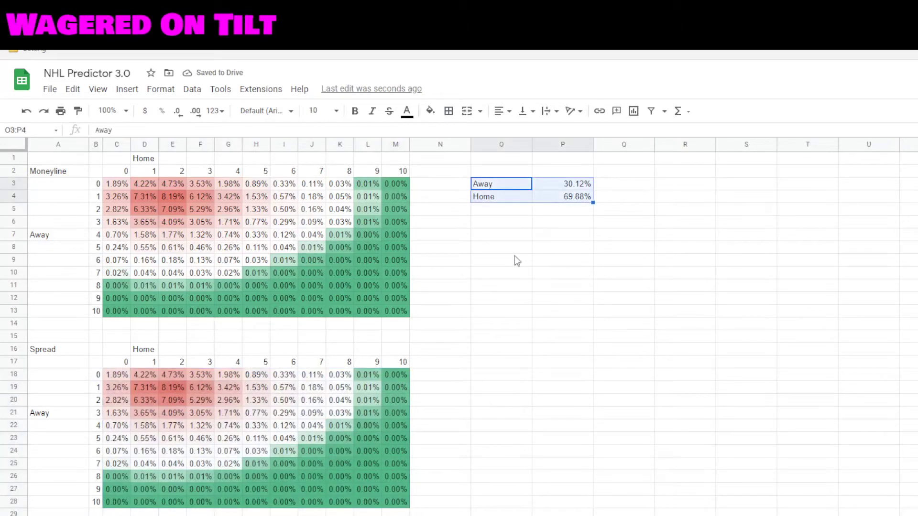
pyautogui.keyDown('shift'); pyautogui.click(508, 197); pyautogui.keyUp('shift')
pyautogui.hotkey('ctrl', 'c')
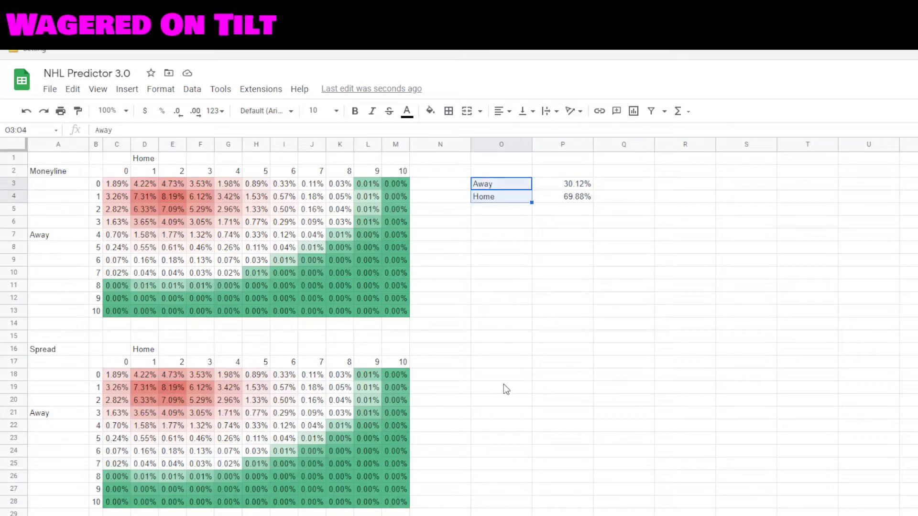
pyautogui.click(498, 373)
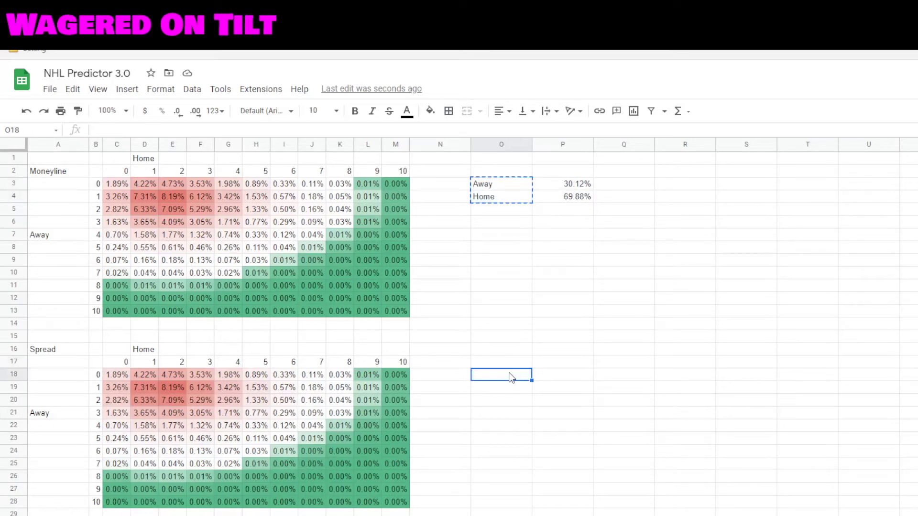
pyautogui.hotkey('ctrl', 'v')
# - Add a Spread heading in N17 with -1.5 for Away in N18 and 1.5 for Home in N19
pyautogui.click(459, 377)
pyautogui.press('Up')
pyautogui.write('Spread')
pyautogui.press('Return')
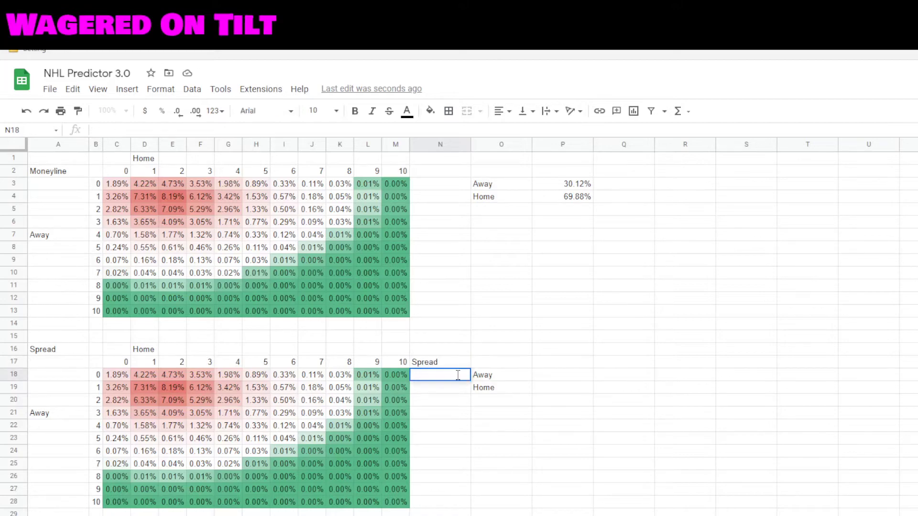
pyautogui.write('-12')
pyautogui.press('BackSpace')
pyautogui.write('.5')
pyautogui.press('Return')
pyautogui.write('1.5')
pyautogui.press('Tab')
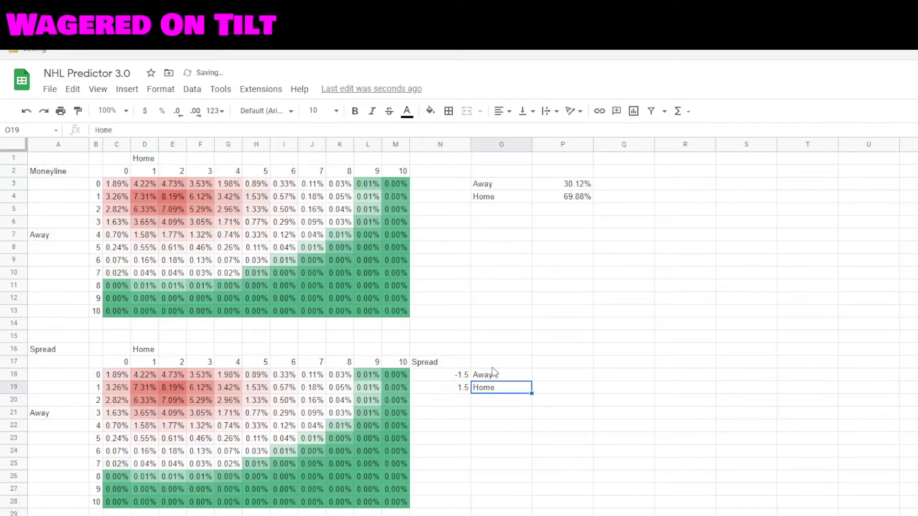
# - Start the Away cover formula in P18 as an IF testing N18>0, followed by ranges C18:C28, D18:D28 and E19:E28
pyautogui.click(561, 380)
pyautogui.write('=IF(')
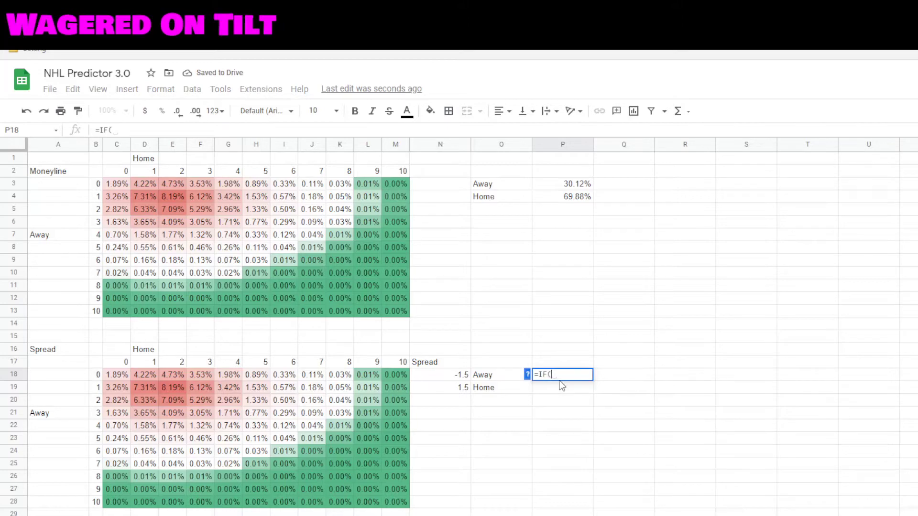
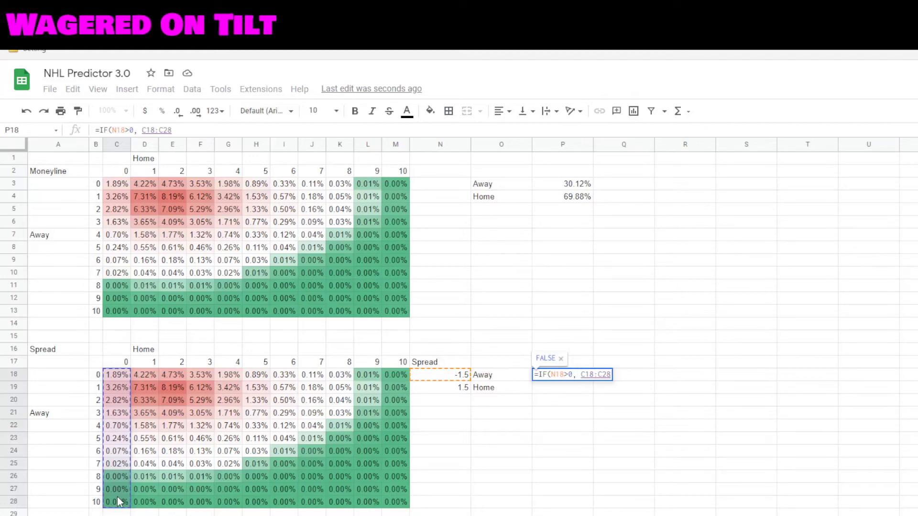
pyautogui.write(',')
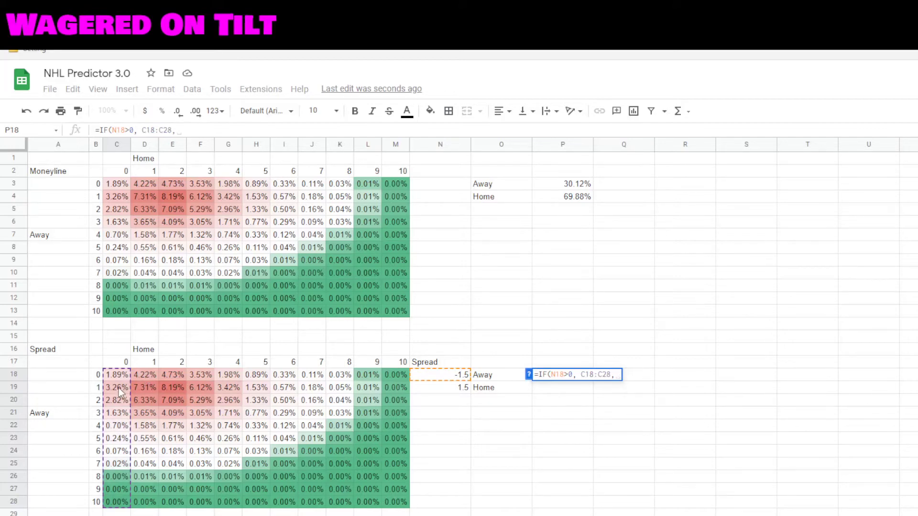
pyautogui.moveTo(146, 375); pyautogui.dragTo(154, 508)
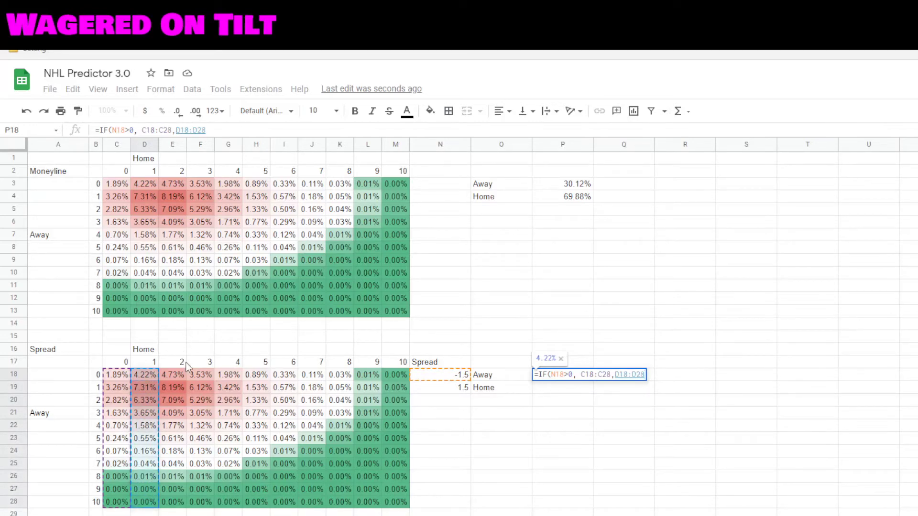
pyautogui.write(',')
pyautogui.moveTo(170, 387); pyautogui.dragTo(178, 492)
pyautogui.write(',')
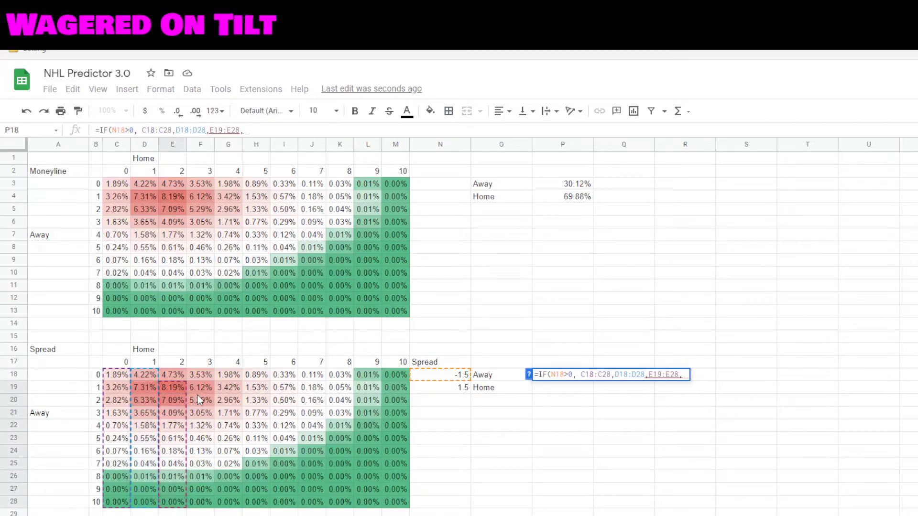
# - Extend the first branch of the P18 formula with F20:F28, G21:G28, H22:H28, I23:I28, J24:J28, K25:K28, L26:L28 and M27:M28
pyautogui.moveTo(200, 399); pyautogui.dragTo(202, 499)
pyautogui.write(',')
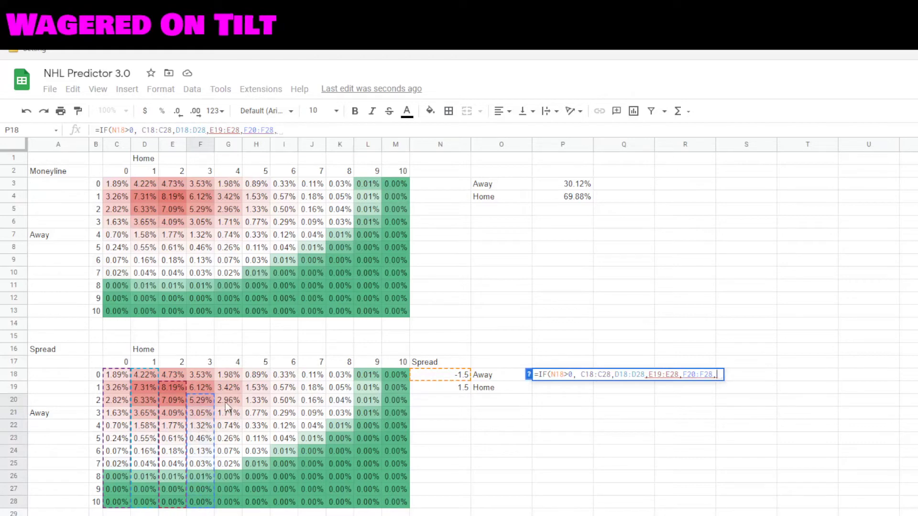
pyautogui.moveTo(228, 407); pyautogui.dragTo(228, 500)
pyautogui.write(',')
pyautogui.moveTo(256, 426); pyautogui.dragTo(257, 499)
pyautogui.write(',')
pyautogui.moveTo(284, 438); pyautogui.dragTo(285, 499)
pyautogui.write(',')
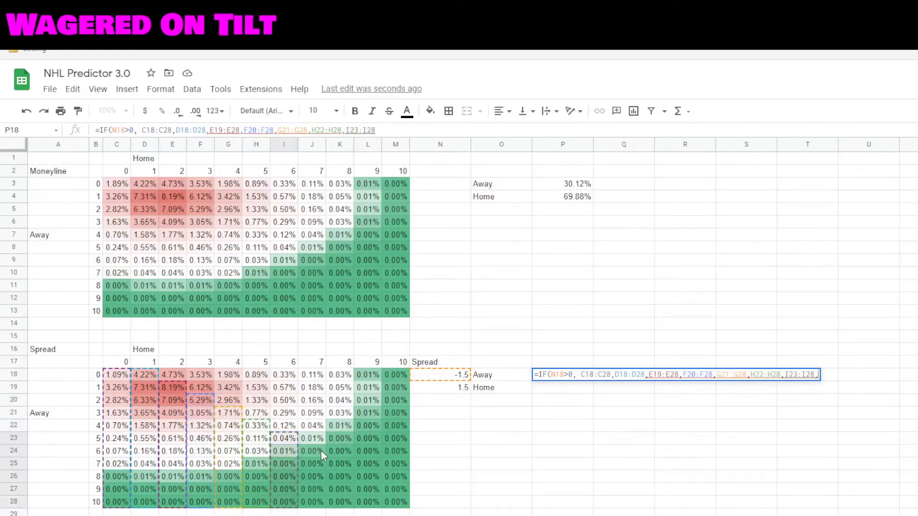
pyautogui.moveTo(321, 452); pyautogui.dragTo(321, 500)
pyautogui.write(',')
pyautogui.moveTo(340, 464); pyautogui.dragTo(400, 498)
pyautogui.write(',,')
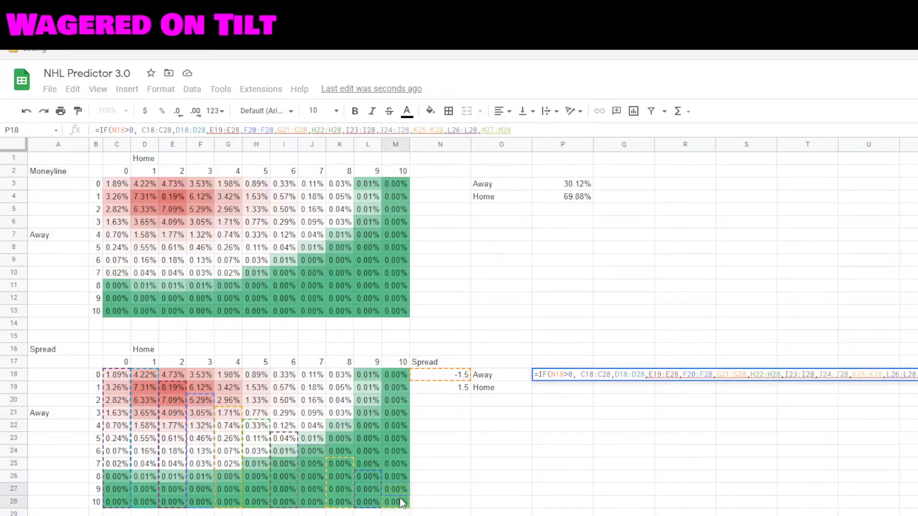
pyautogui.write(')')
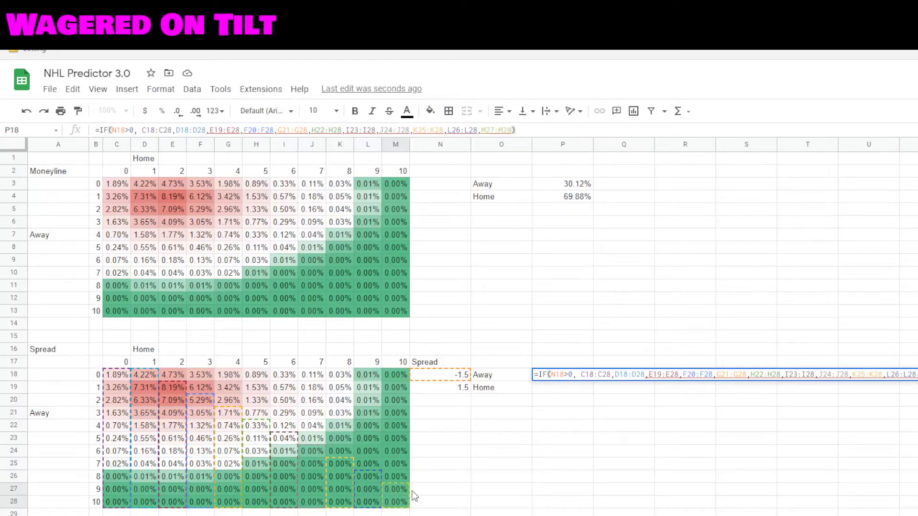
# - Complete the P18 formula with an else SUM stepping diagonally through C20:C28, D21:D28, E22:E28, F23:F28 and onward to K28
pyautogui.write(', SUM')
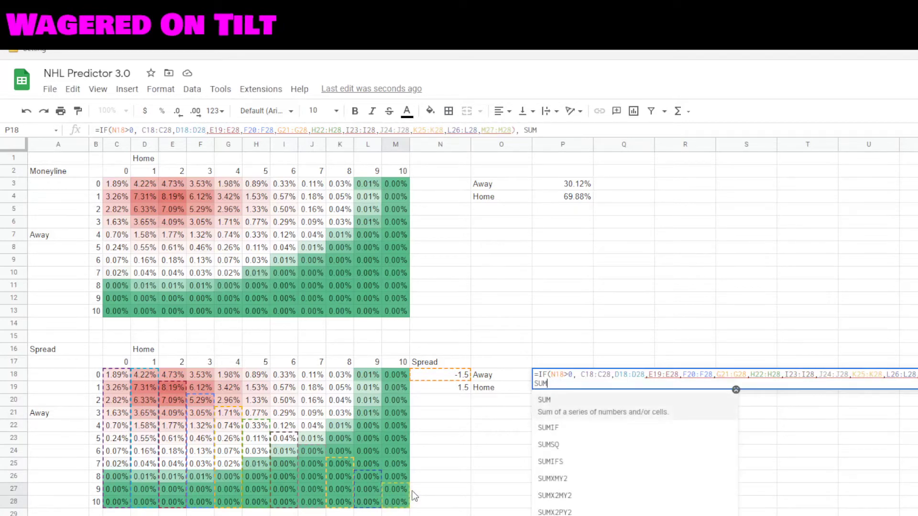
pyautogui.write('(')
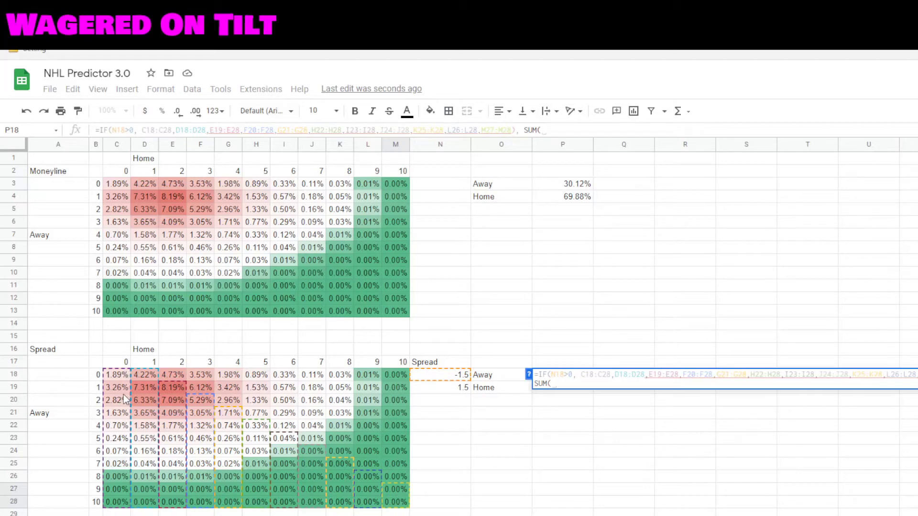
pyautogui.moveTo(123, 403); pyautogui.dragTo(122, 509)
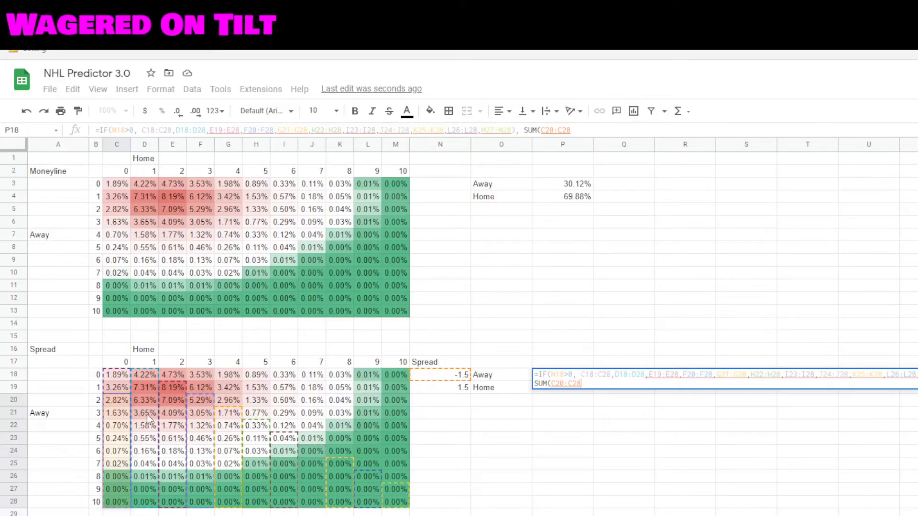
pyautogui.write(',')
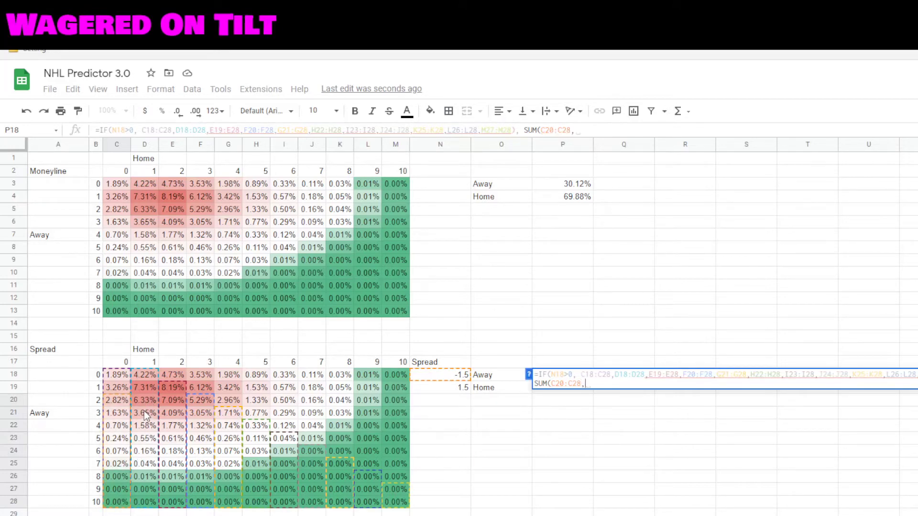
pyautogui.moveTo(145, 415); pyautogui.dragTo(149, 503)
pyautogui.write(',')
pyautogui.moveTo(178, 426); pyautogui.dragTo(178, 511)
pyautogui.write(',')
pyautogui.moveTo(203, 439); pyautogui.dragTo(201, 498)
pyautogui.press('Return')
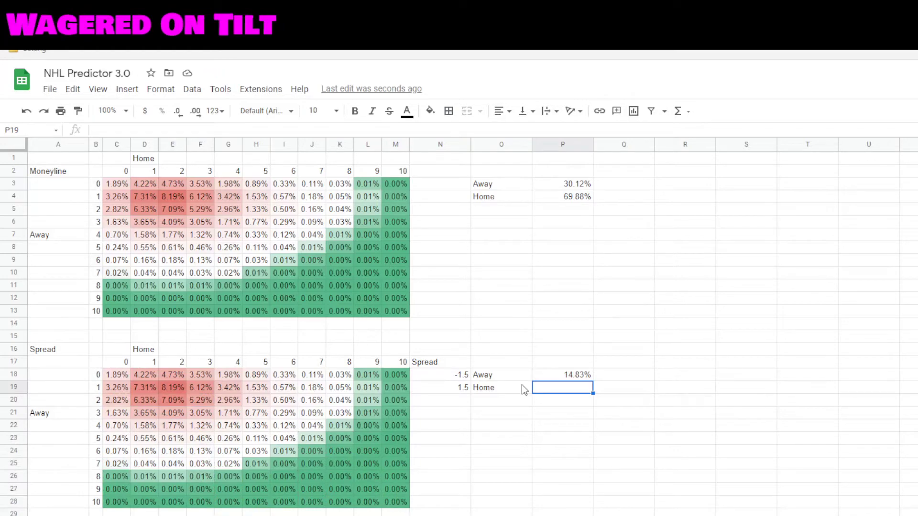
# - Start the Home cover formula in P19 as an IF testing N19>0, with a SUM beginning with C18:M18 and C19:M19
pyautogui.click(554, 373)
pyautogui.click(549, 387)
pyautogui.write('=IF(')
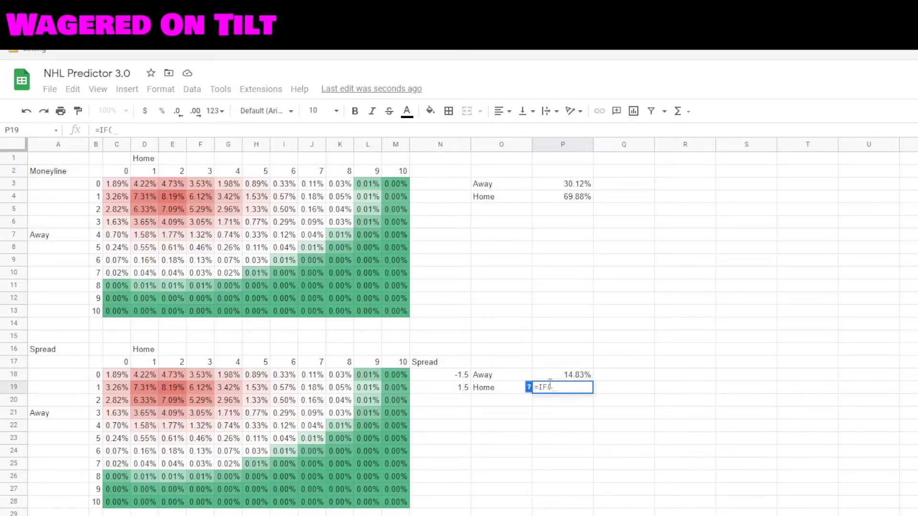
pyautogui.click(461, 389)
pyautogui.write('>0,')
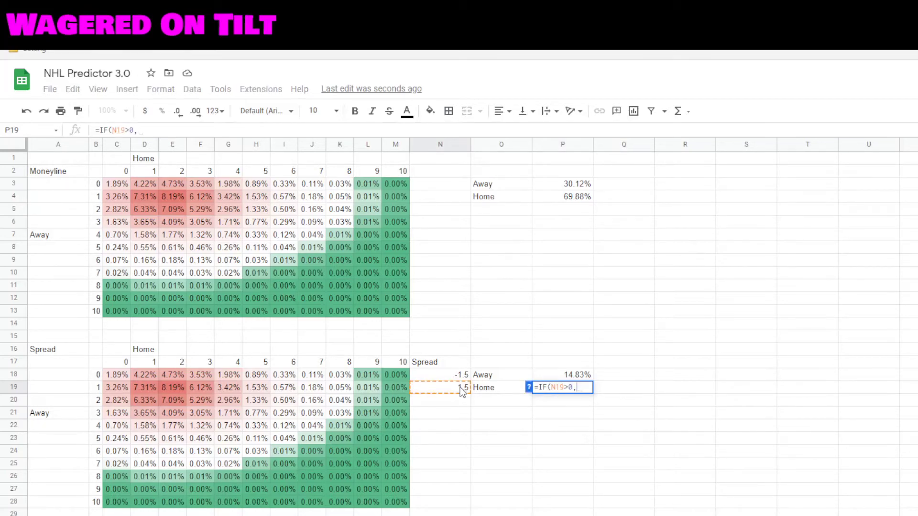
pyautogui.write(' SUM(')
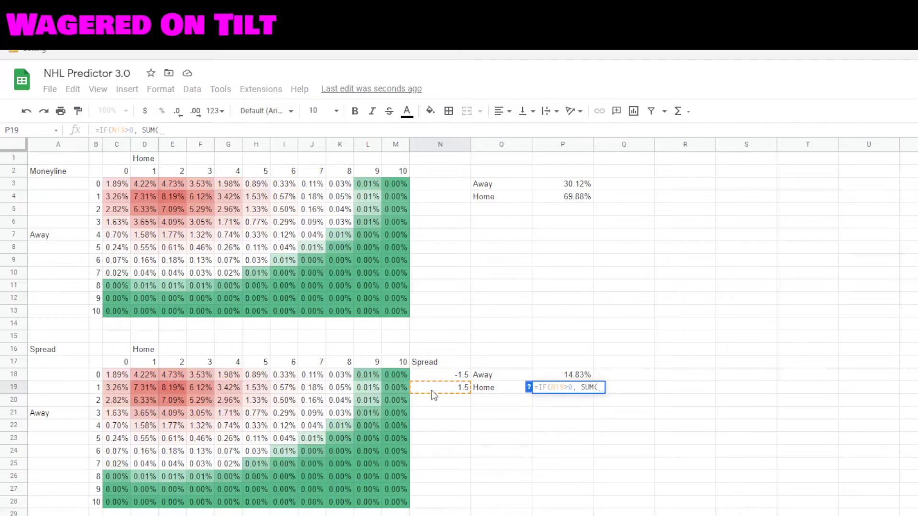
pyautogui.moveTo(116, 375); pyautogui.dragTo(406, 374)
pyautogui.write(',')
pyautogui.click(120, 387)
pyautogui.hotkey('ctrl', 'shift', 'Right')
pyautogui.write(',')
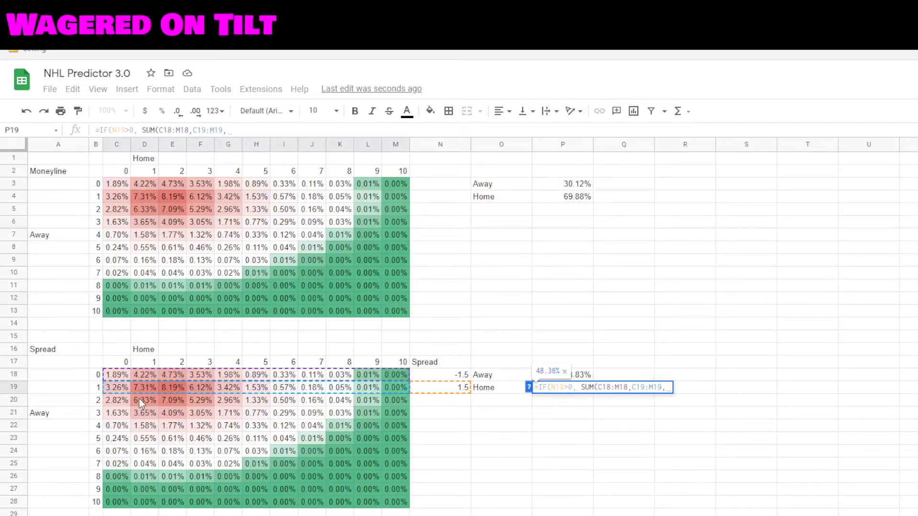
# - Add the ranges D20:M20, E21:M21, F22:M22 and G23:M23 to the SUM in the P19 formula
pyautogui.click(140, 402)
pyautogui.hotkey('ctrl', 'shift', 'Right')
pyautogui.write(',')
pyautogui.click(173, 413)
pyautogui.hotkey('ctrl', 'shift', 'Right')
pyautogui.write(',')
pyautogui.moveTo(200, 428); pyautogui.dragTo(396, 426)
pyautogui.write(',')
pyautogui.moveTo(228, 438); pyautogui.dragTo(400, 440)
pyautogui.write(',')
# - Add the ranges H24:M24, I25:M25, J26:M26, K27:M27 and L28:M28 to the first SUM in P19
pyautogui.moveTo(256, 450); pyautogui.dragTo(394, 450)
pyautogui.write(',')
pyautogui.moveTo(284, 463); pyautogui.dragTo(391, 472)
pyautogui.write(',')
pyautogui.write(',')
pyautogui.moveTo(335, 488); pyautogui.dragTo(395, 501)
pyautogui.write(',L28:M28')
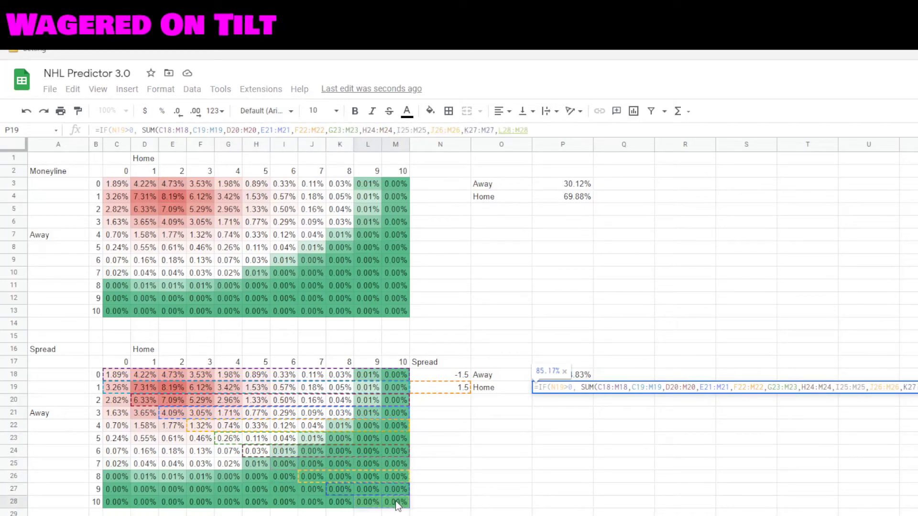
# - Complete the P19 formula with an else SUM stepping diagonally through E18:M18, F19:M19, G20:M20 and onward to M26
pyautogui.write('), SUM')
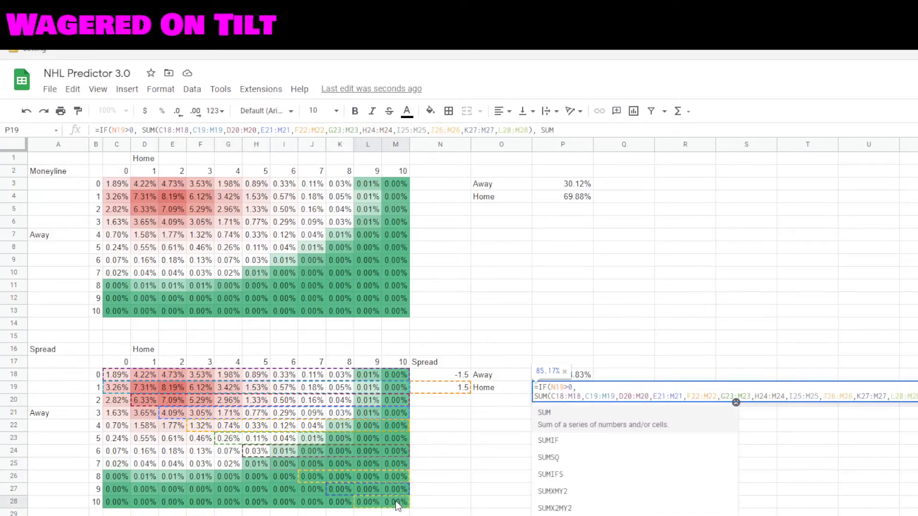
pyautogui.write('(')
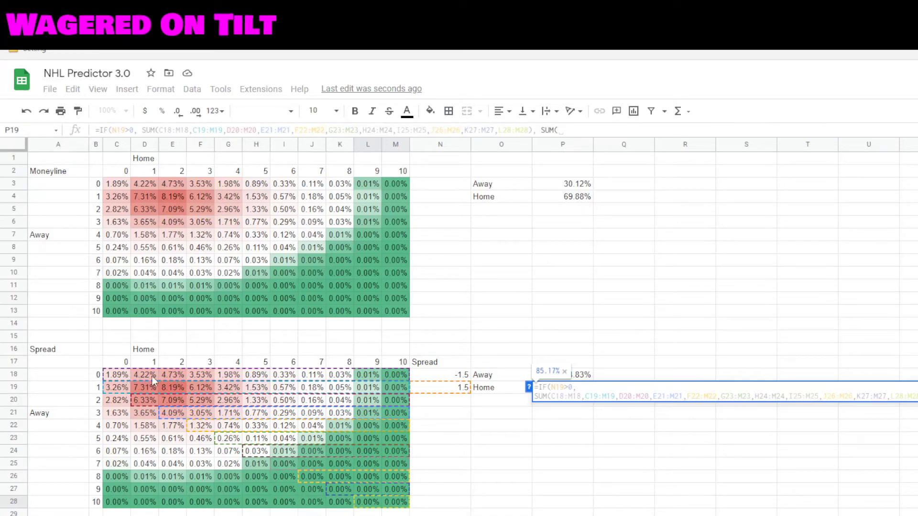
pyautogui.moveTo(171, 373); pyautogui.dragTo(400, 376)
pyautogui.write(',')
pyautogui.moveTo(194, 385); pyautogui.dragTo(400, 389)
pyautogui.write(',')
pyautogui.moveTo(228, 400); pyautogui.dragTo(394, 400)
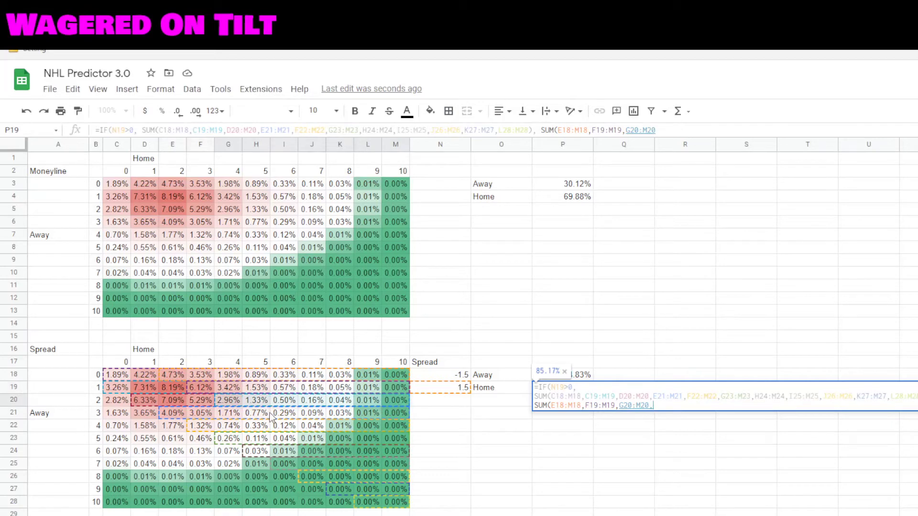
pyautogui.press('Return')
# - Compare the Away and Home cover formulas in P18 and P19, and check the Home spread and the moneyline formula in P4
pyautogui.press('Up')
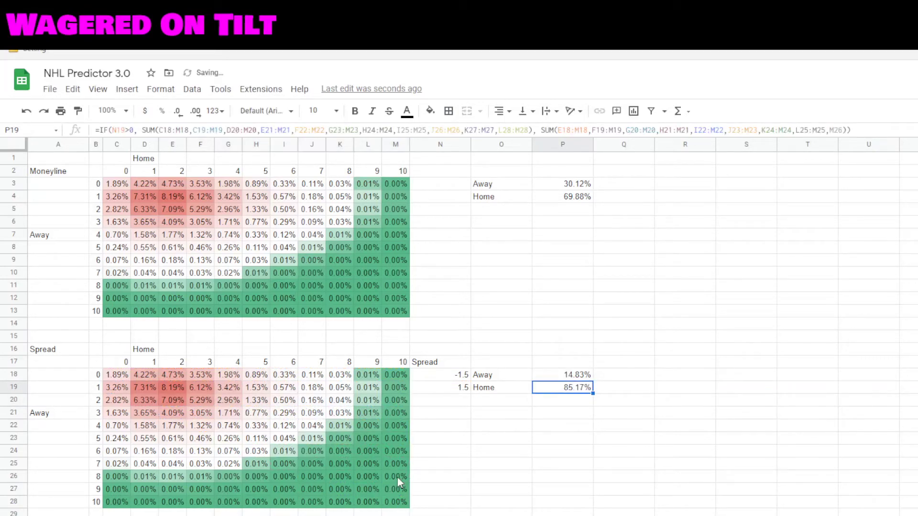
pyautogui.press('Left')
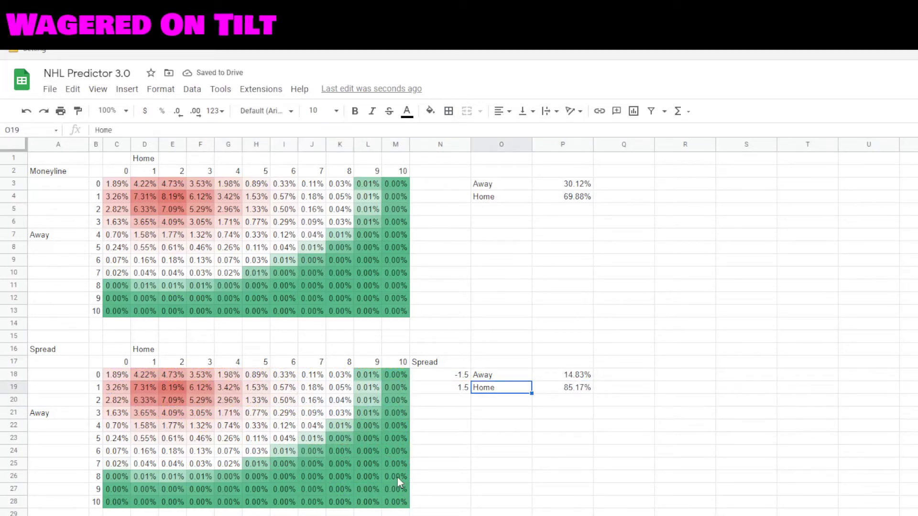
pyautogui.press('Up')
pyautogui.press('Right')
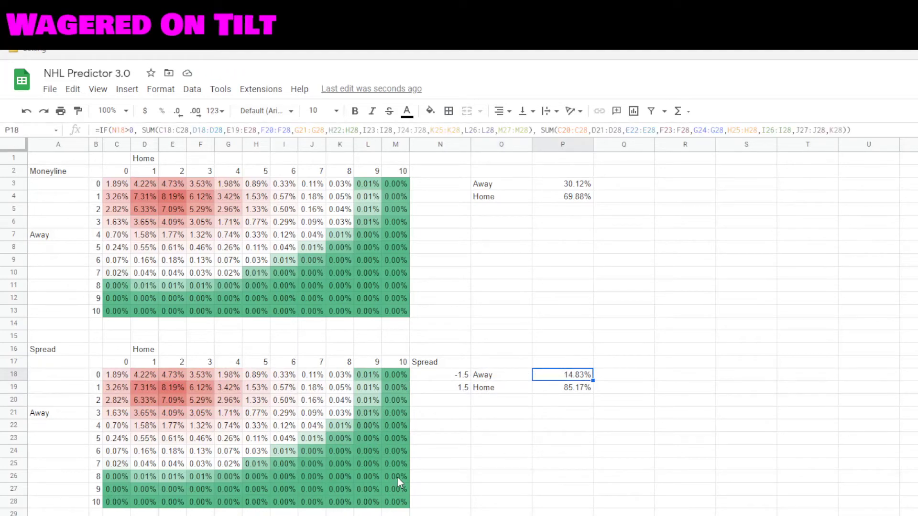
pyautogui.press('Down')
pyautogui.press('Up')
pyautogui.press('Down')
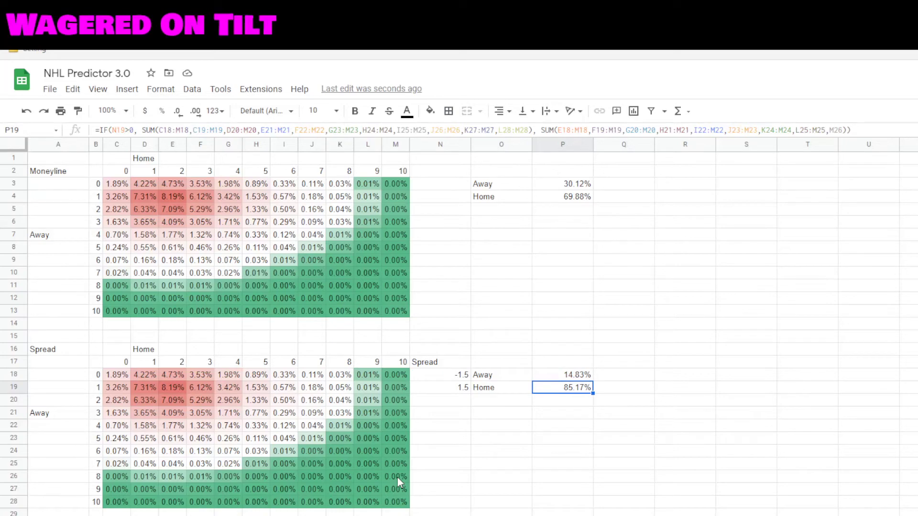
pyautogui.press('Left')
pyautogui.press('Left')
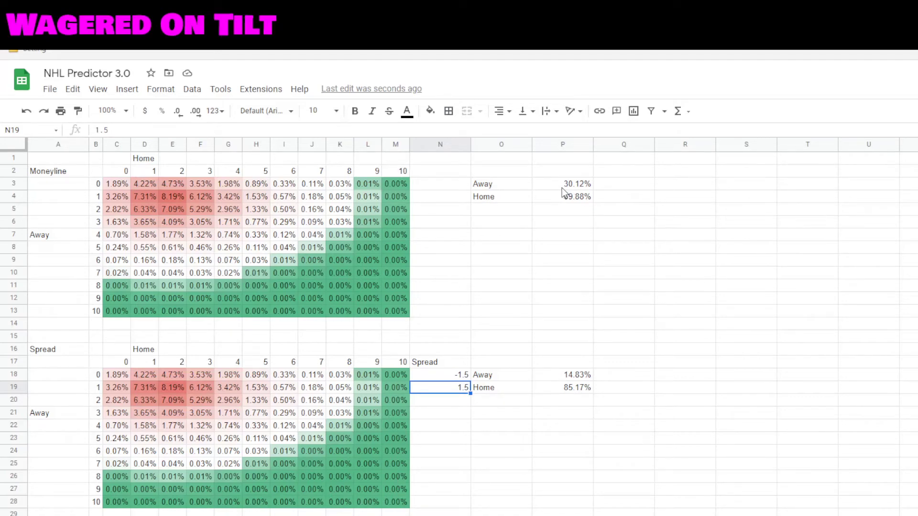
pyautogui.click(552, 199)
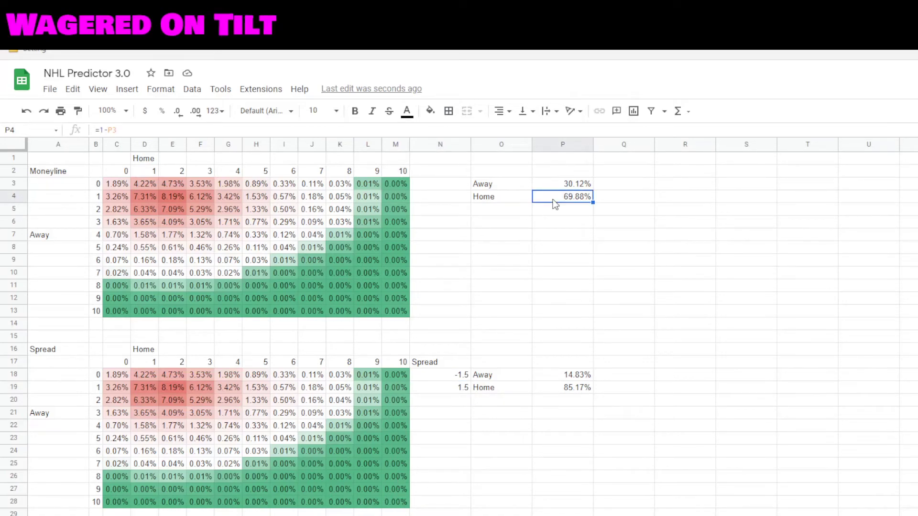
# - Link the Away team's Predicated Cover cell I3 on the Dashboard to PScore!P18
pyautogui.hotkey('ctrl', 'shift', 'pageup')
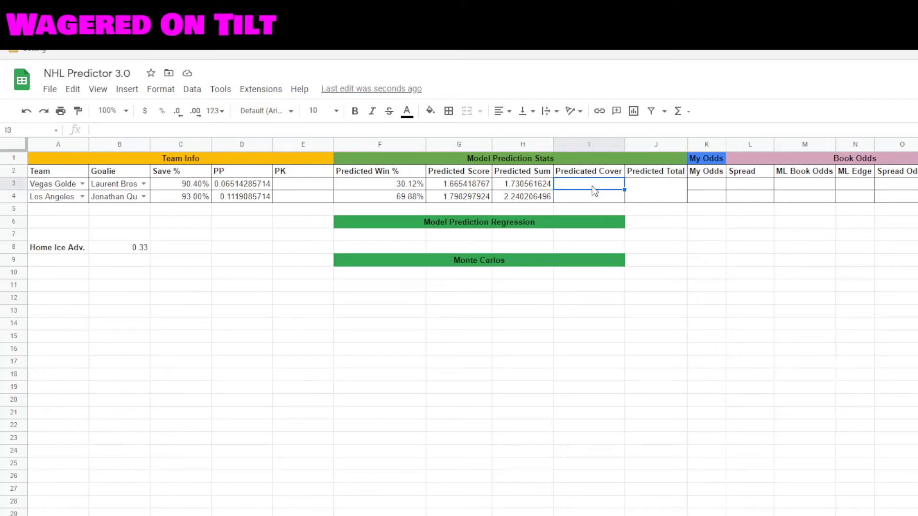
pyautogui.write('=')
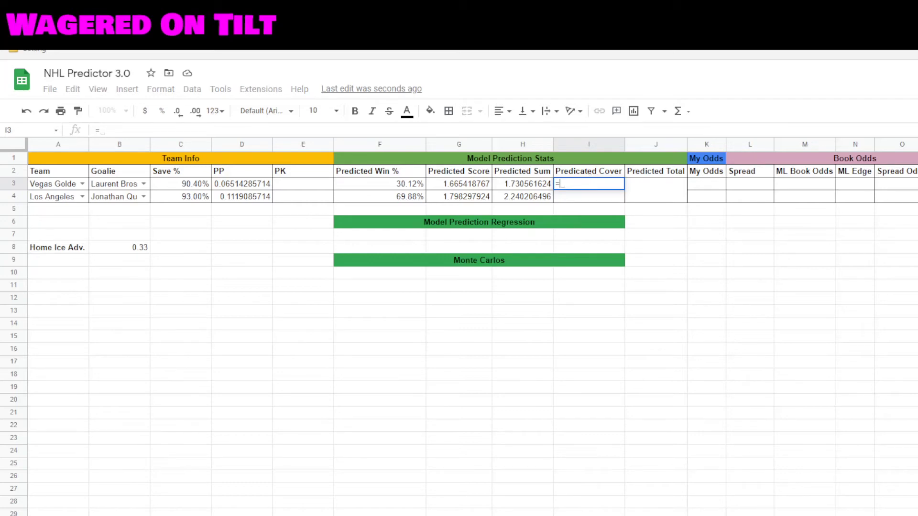
pyautogui.hotkey('ctrl', 'shift', 'pagedown')
pyautogui.click(564, 377)
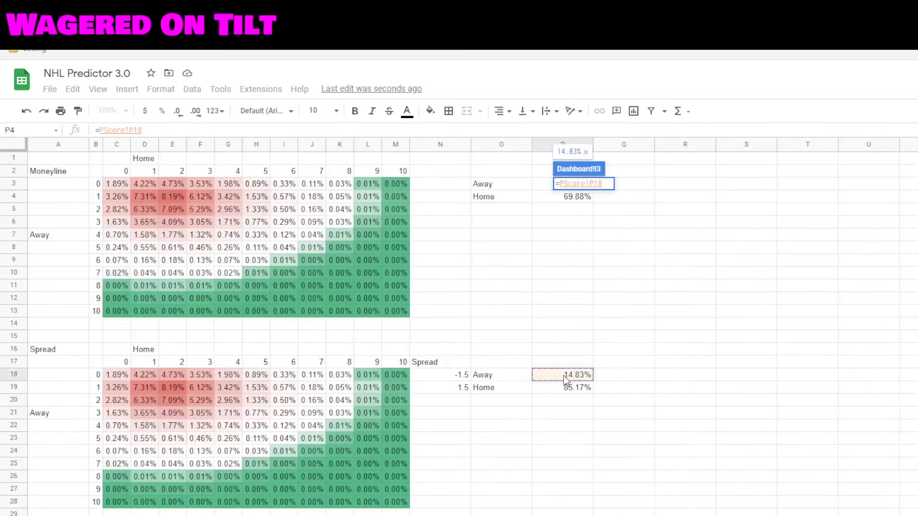
pyautogui.press('Return')
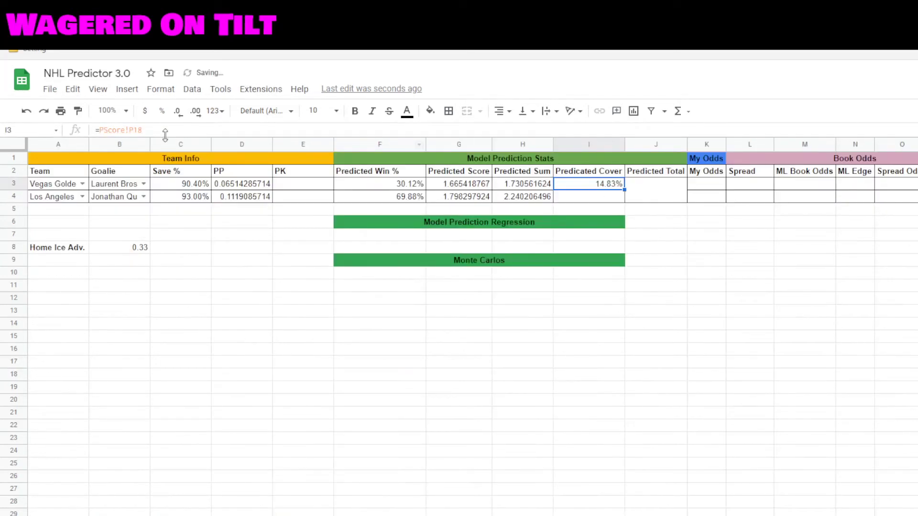
# - Link the Home team's Predicated Cover cell I4 on the Dashboard to PScore!P19
pyautogui.click(160, 130)
pyautogui.press('Return')
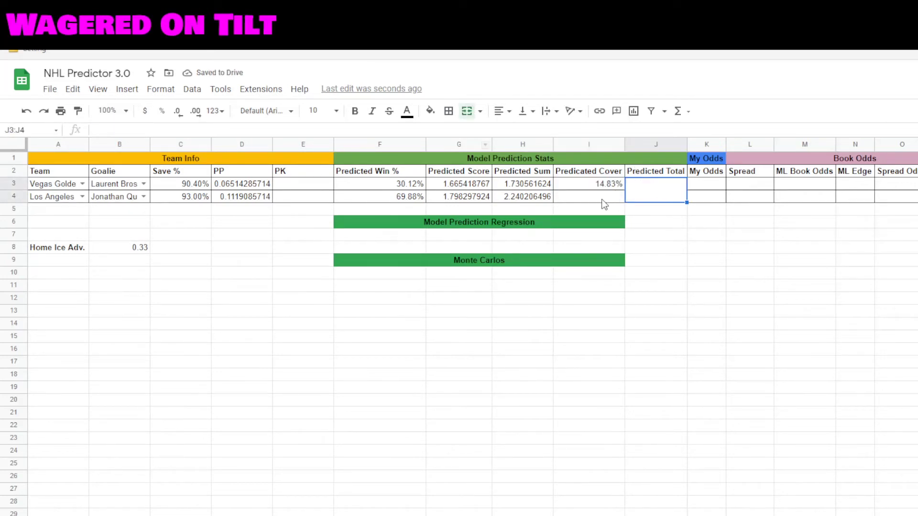
pyautogui.write('=PScore!P1')
pyautogui.click(200, 133)
pyautogui.write('9')
pyautogui.press('Return')
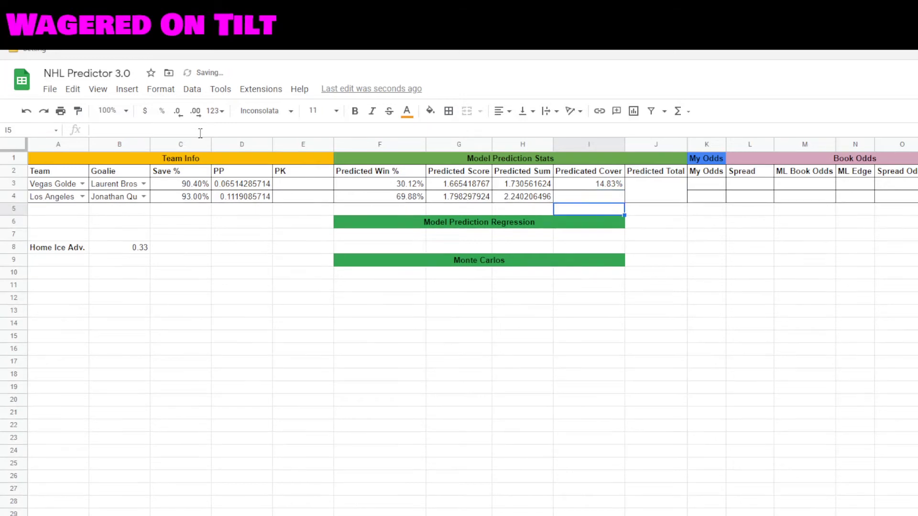
# - Copy the formatting of I3 onto the Home team's Predicated Cover cell I4
pyautogui.click(613, 187)
pyautogui.click(78, 111)
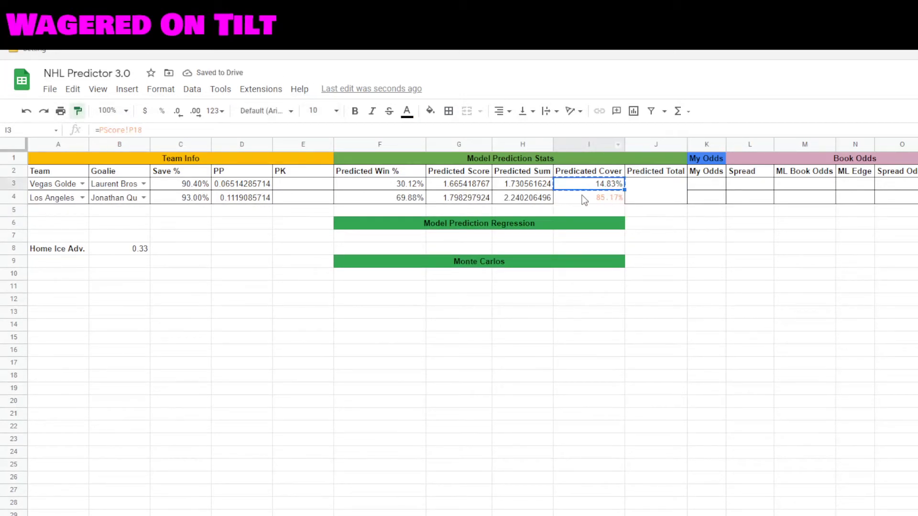
pyautogui.click(585, 200)
pyautogui.click(700, 246)
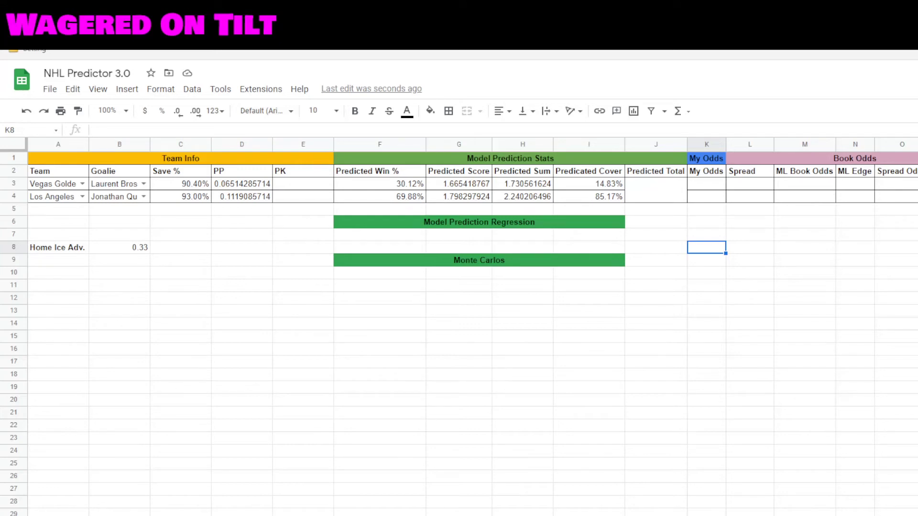
# - Enter the formula =G3:G4 in the merged Predicted Total cell J3:J4
pyautogui.click(646, 190)
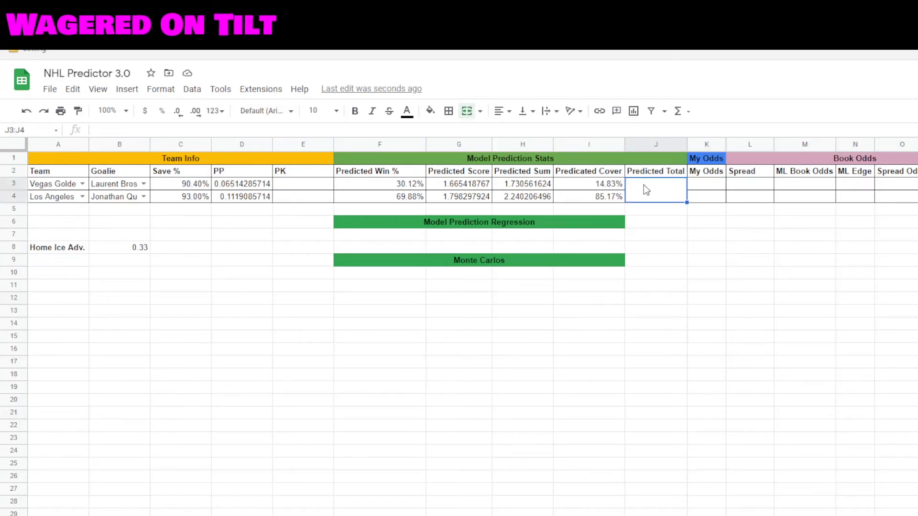
pyautogui.write('=')
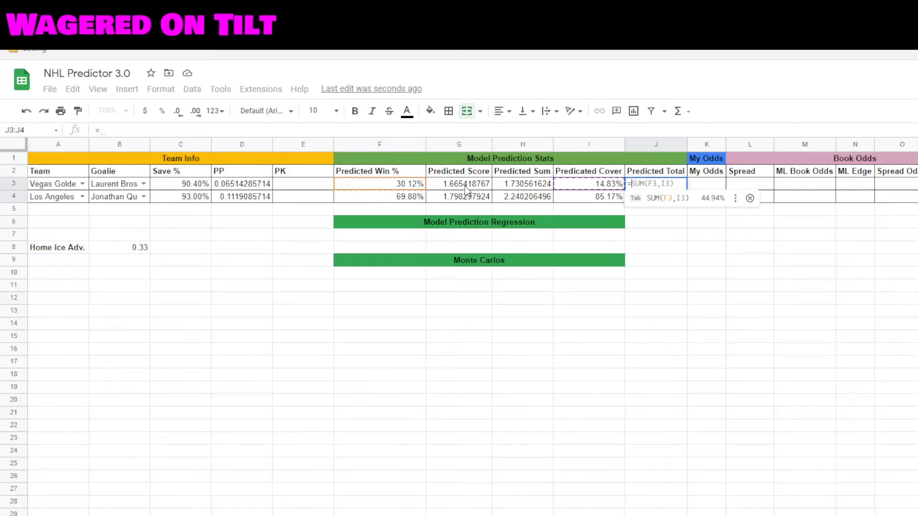
pyautogui.moveTo(464, 186); pyautogui.dragTo(463, 197)
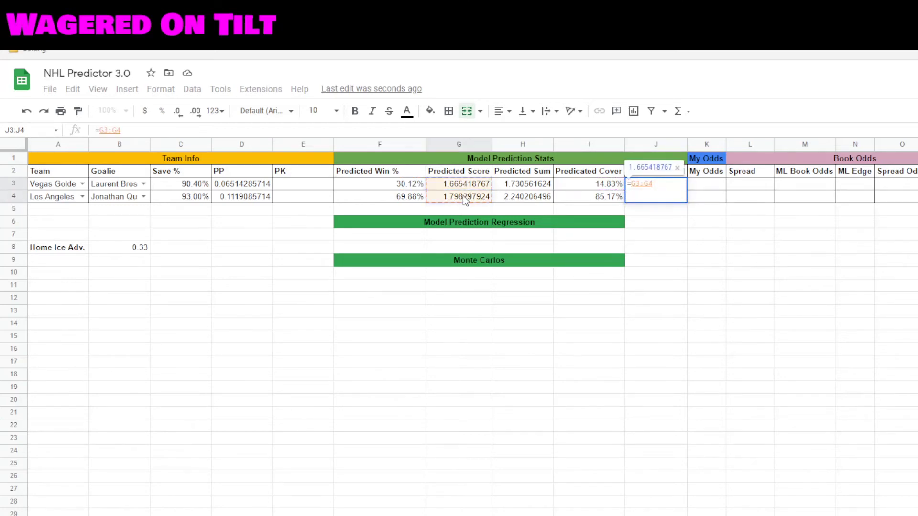
pyautogui.press('Return')
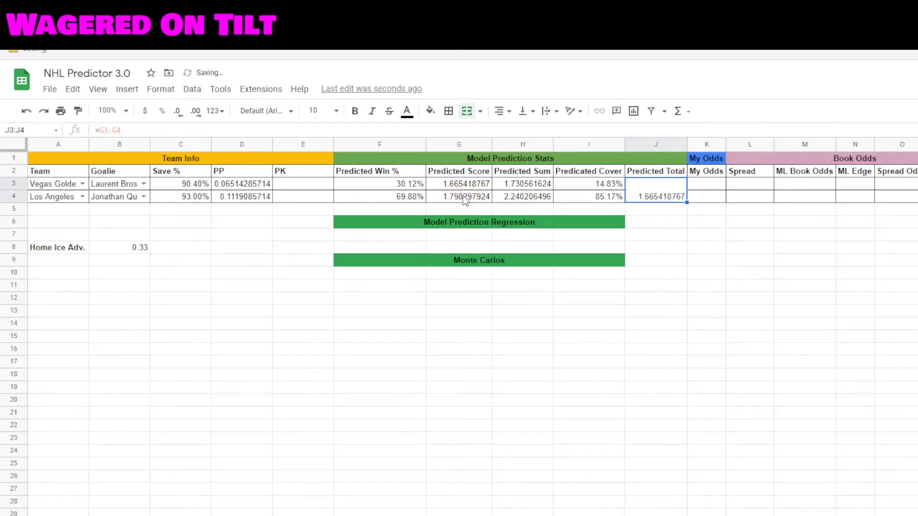
# - Change the merged Predicted Total cell J3:J4 to the formula =SUM(G3:G4)
pyautogui.click(101, 130)
pyautogui.write('SUM(G3:G4')
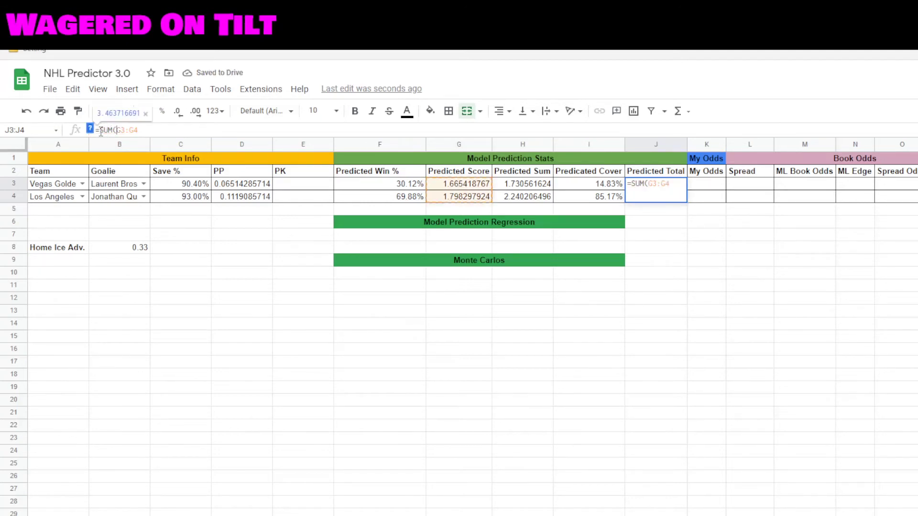
pyautogui.write(')')
pyautogui.press('Return')
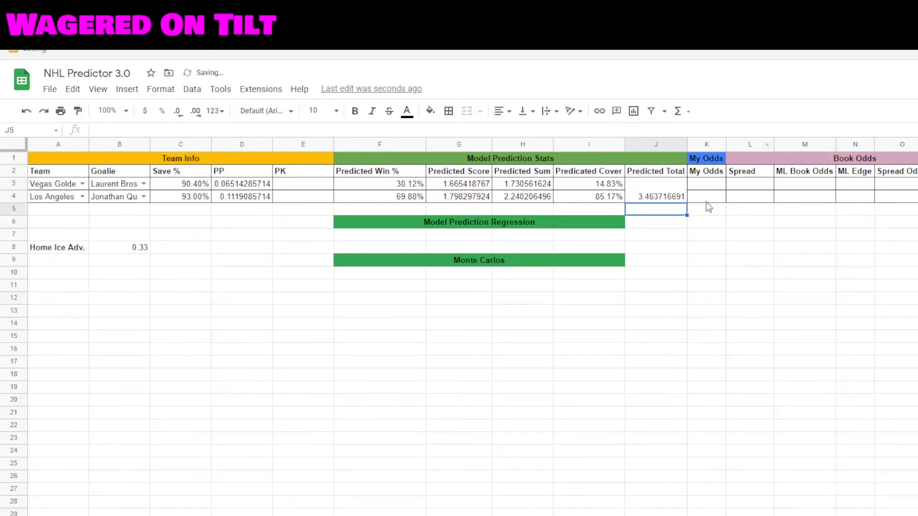
# - Center the Predicted Total value in merged cell J3:J4 both horizontally and vertically
pyautogui.click(501, 111)
pyautogui.click(516, 137)
pyautogui.click(526, 111)
pyautogui.click(540, 133)
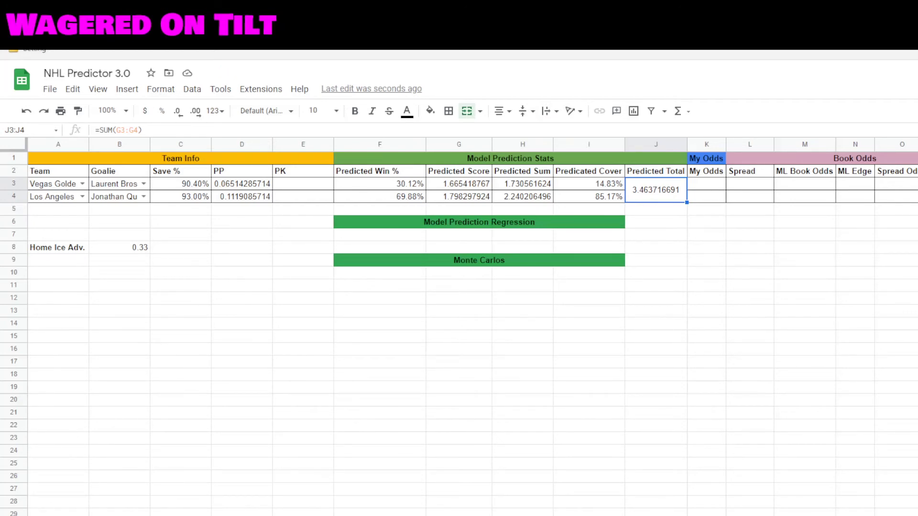
# - Enter the book spreads on the Dashboard: -1.5 for the Away team in L3 and 1.5 for the Home team in L4
pyautogui.click(759, 186)
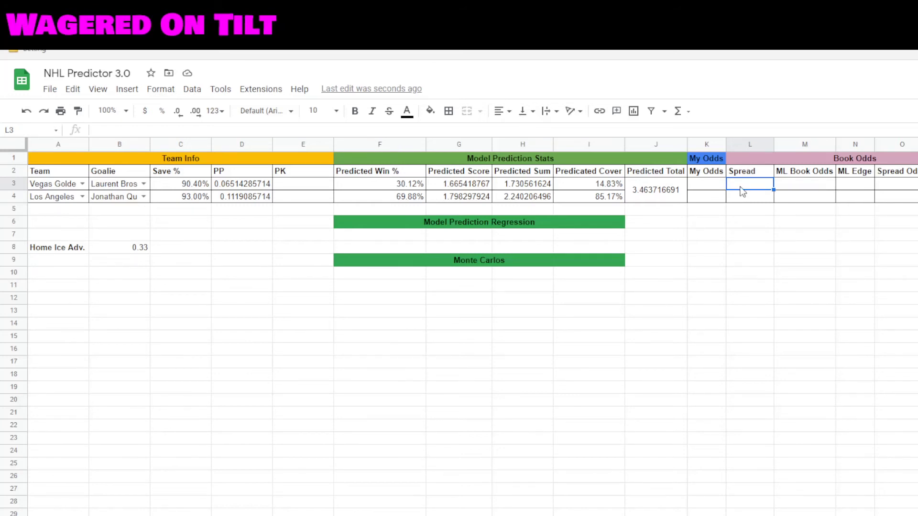
pyautogui.write('-21')
pyautogui.press('BackSpace')
pyautogui.write('1.5')
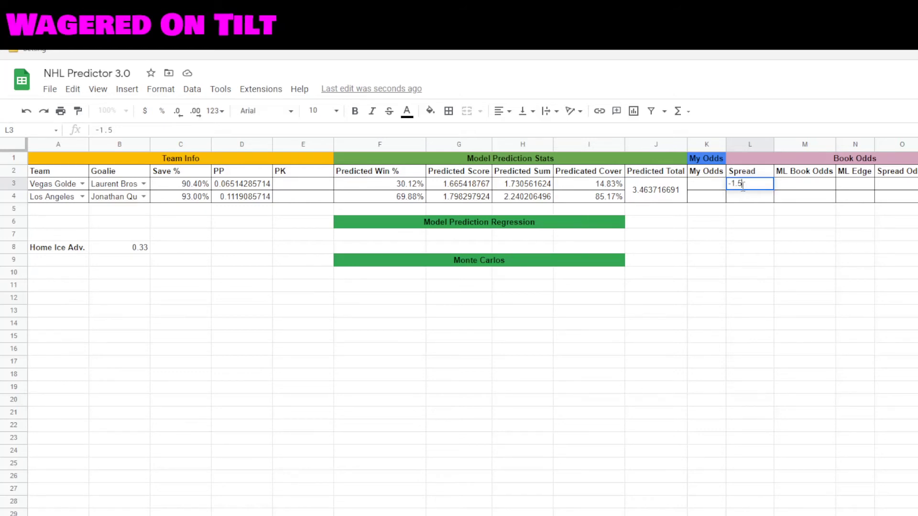
pyautogui.press('Return')
pyautogui.write('1.5')
pyautogui.press('Return')
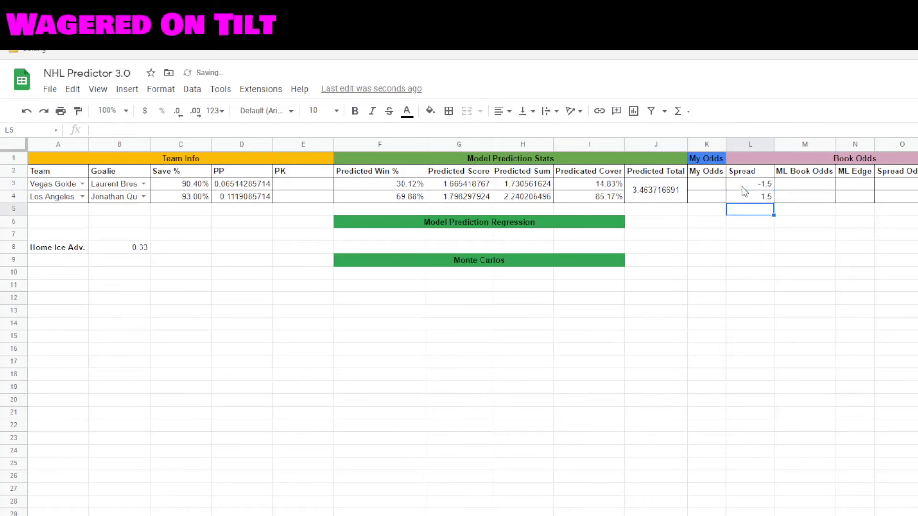
# - Link the Away spread cell N18 on the PScore sheet to Dashboard!L3
pyautogui.click(742, 187)
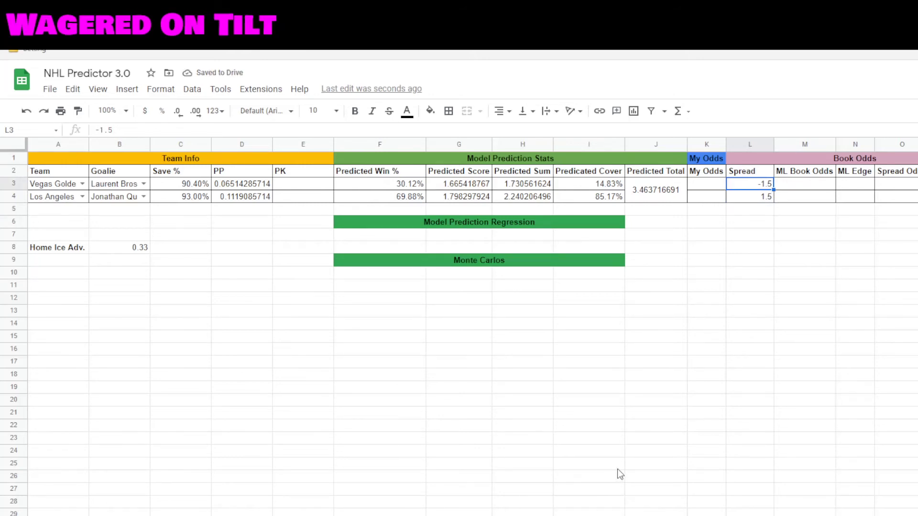
pyautogui.hotkey('ctrl', 'shift', 'pagedown')
pyautogui.click(449, 376)
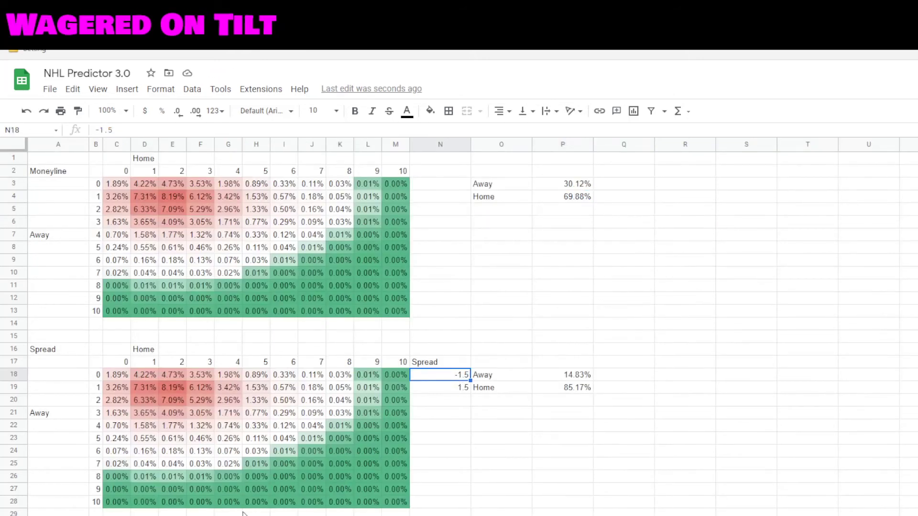
pyautogui.write('=')
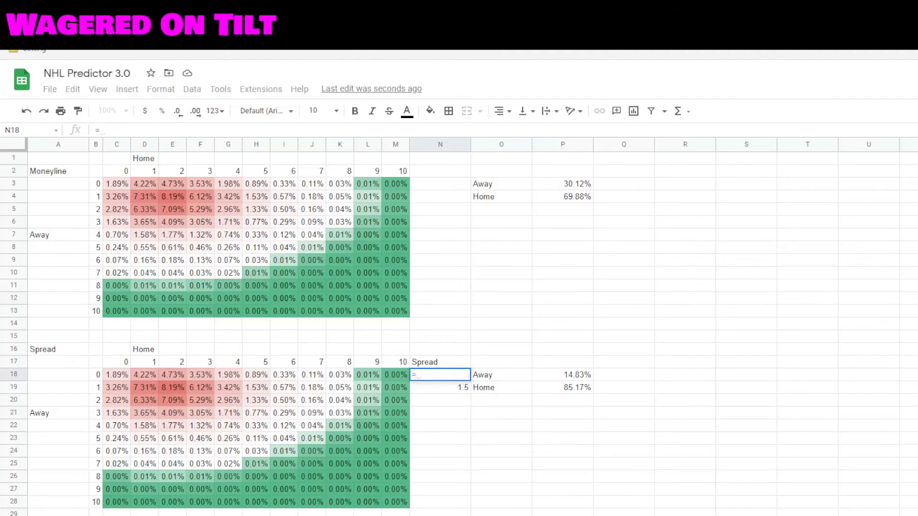
pyautogui.hotkey('ctrl', 'shift', 'pageup')
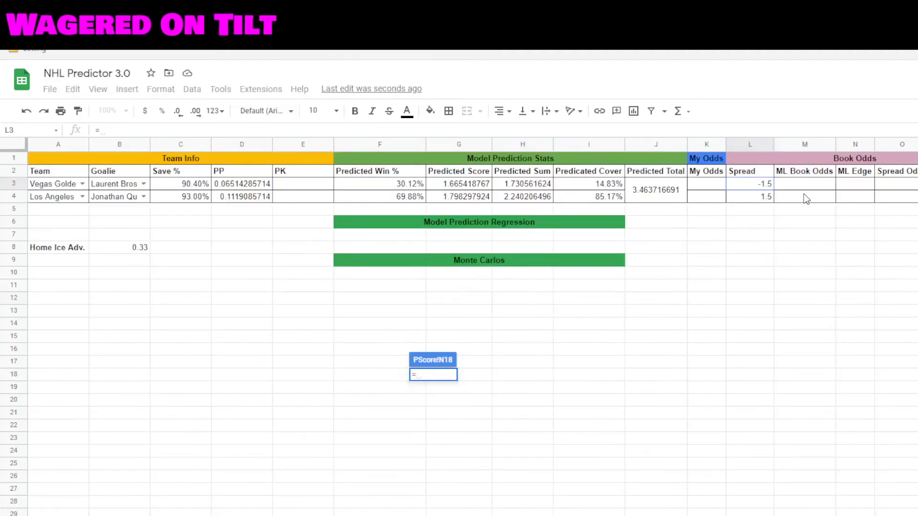
pyautogui.click(754, 185)
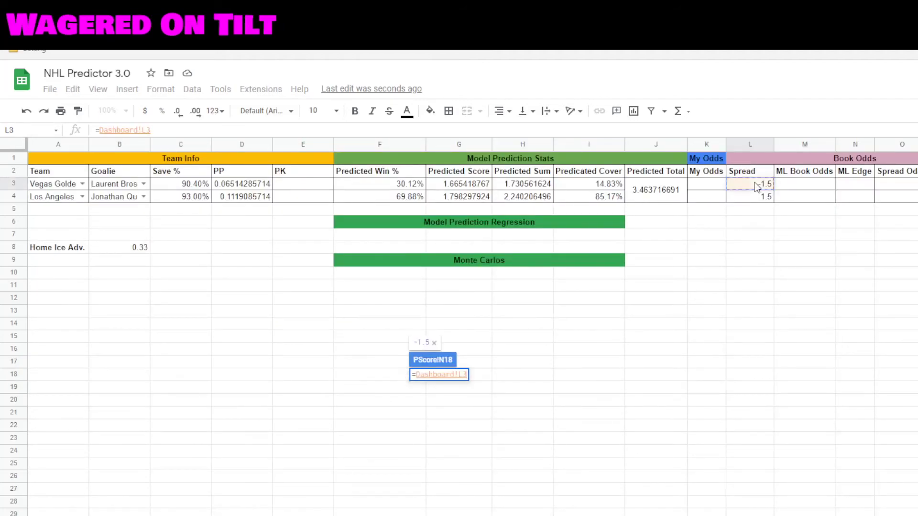
pyautogui.press('Return')
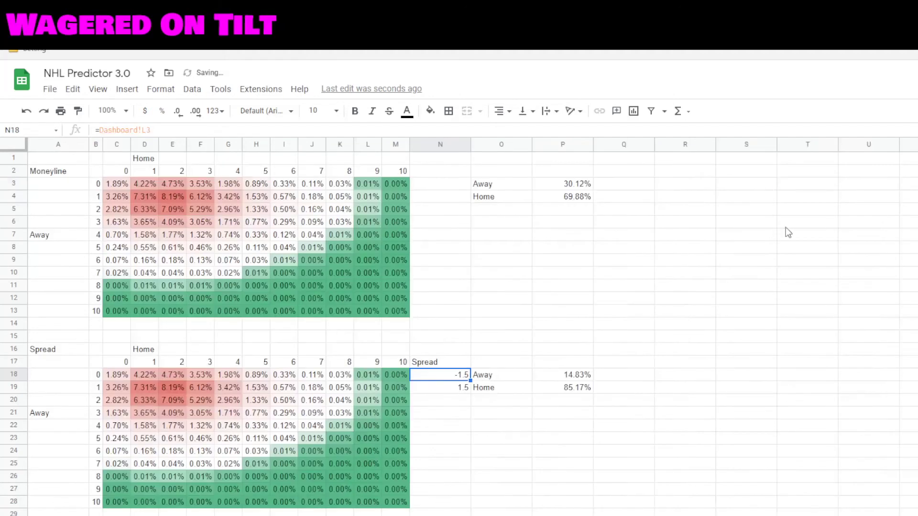
# - Reuse the N18 formula in the Home spread cell N19 on PScore, pointing it to Dashboard!L4
pyautogui.tripleClick(161, 129)
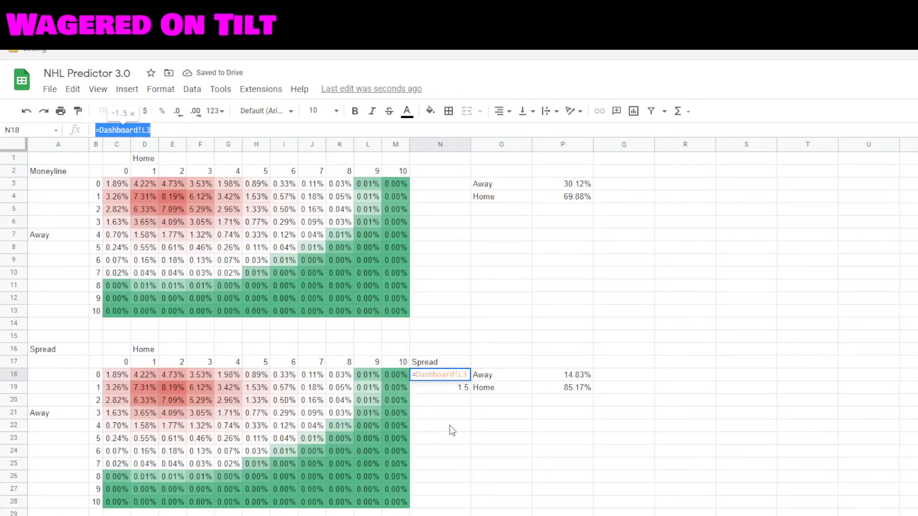
pyautogui.press('Tab')
pyautogui.click(460, 392)
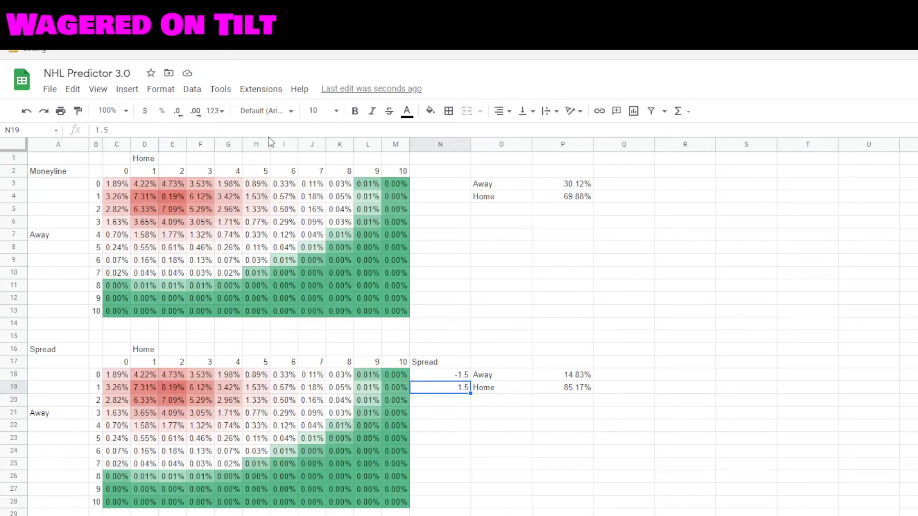
pyautogui.tripleClick(158, 133)
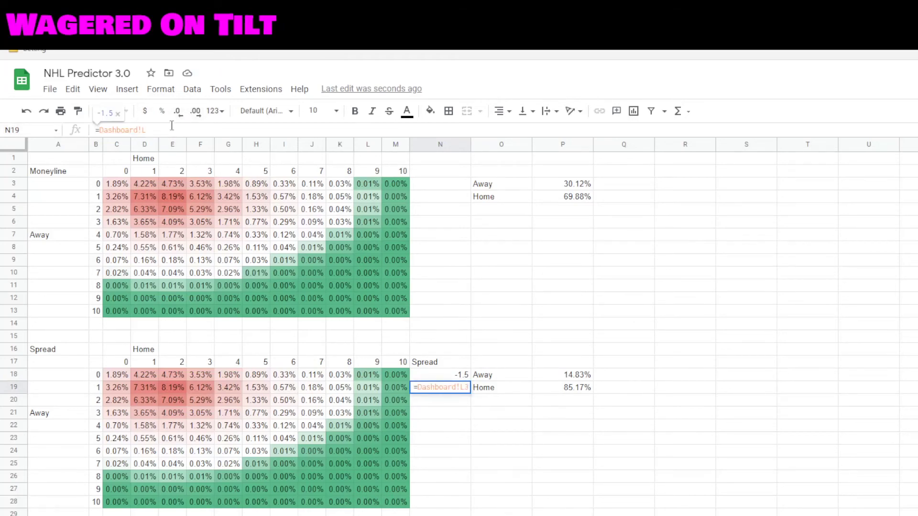
pyautogui.press('Return')
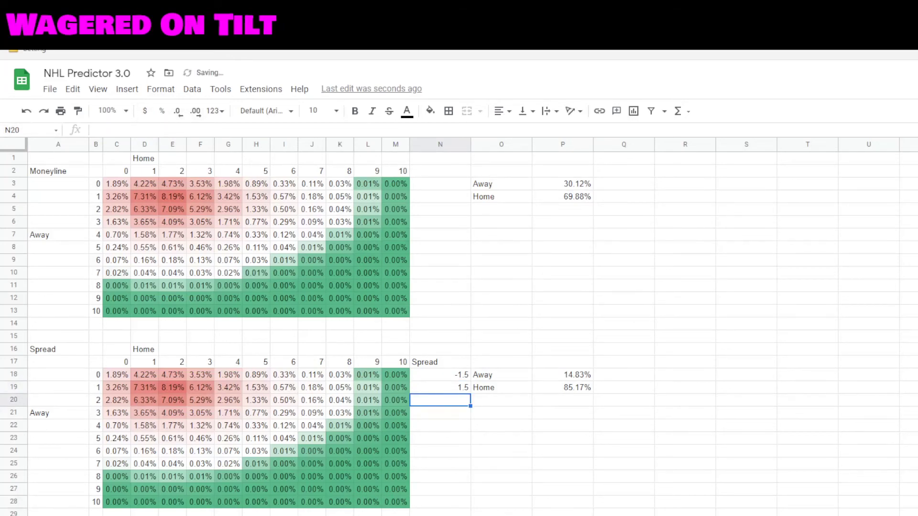
# - Return to the Dashboard sheet and select the Away team's ML Book Odds cell M3
pyautogui.hotkey('ctrl', 'shift', 'pageup')
pyautogui.click(822, 186)
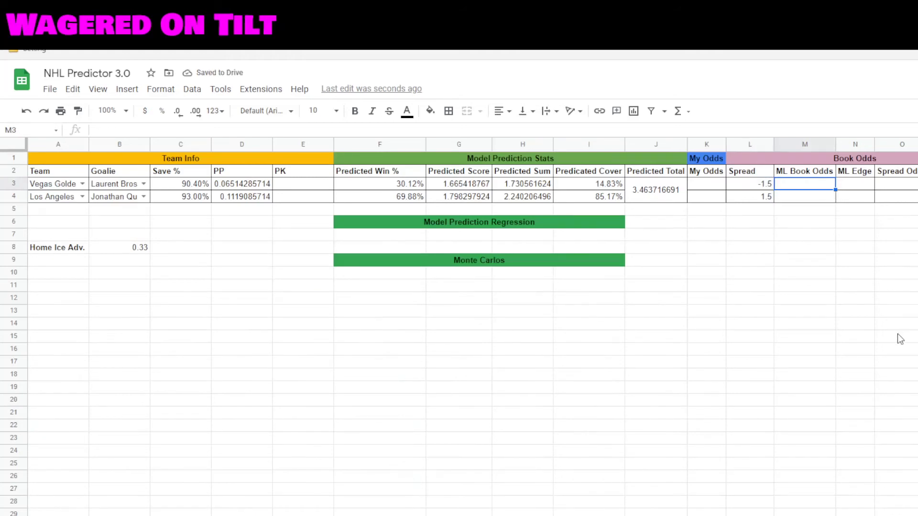